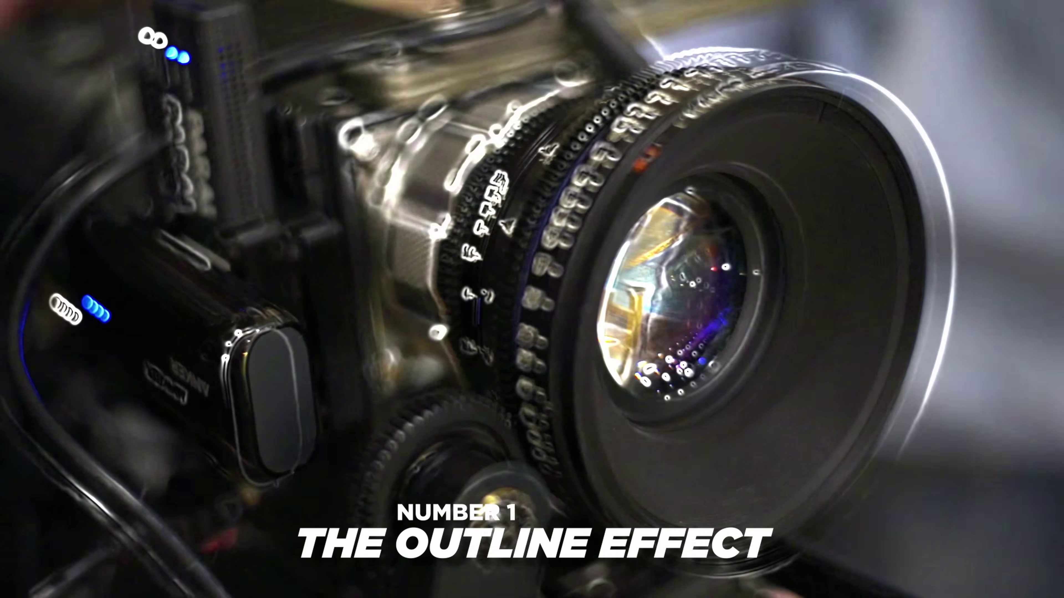
- Duplicate the lens clip onto Video 2 and apply the Edge Detect Open FX effect to the copy
left_click(216, 445)
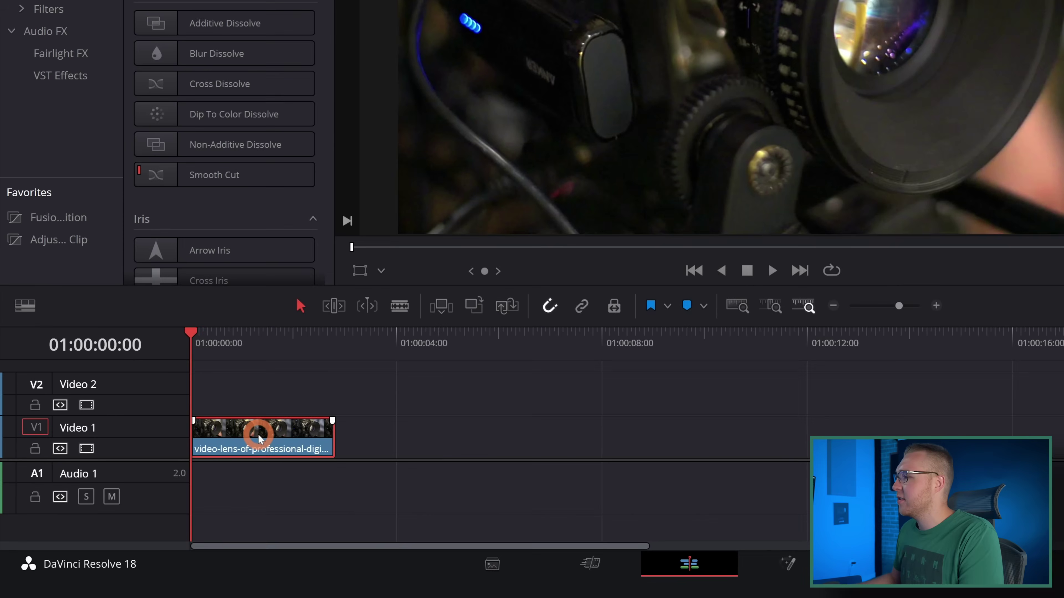
left_click_drag(257, 434, 250, 385)
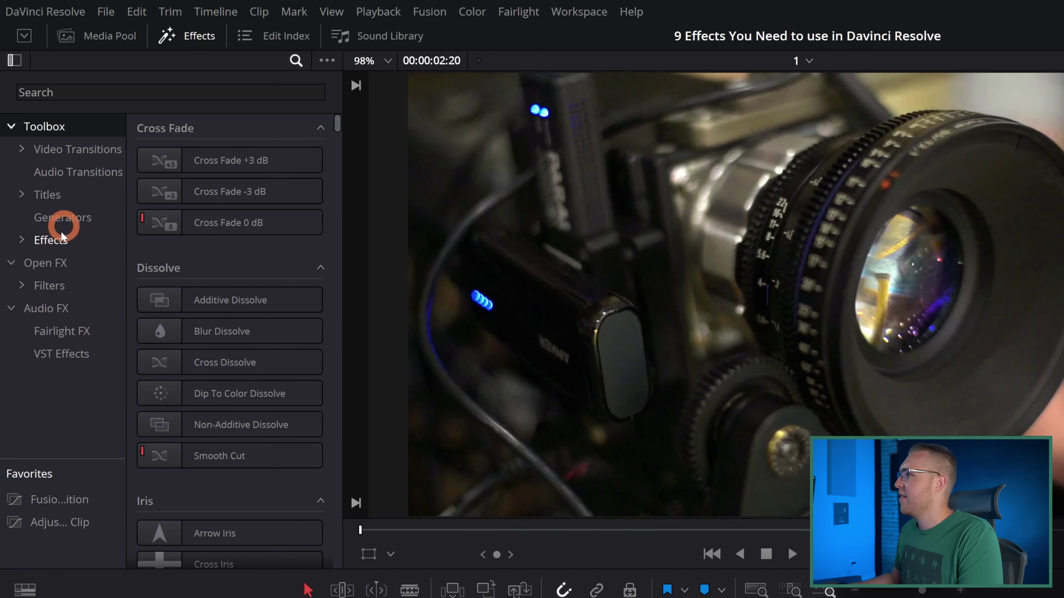
left_click(57, 263)
left_click(188, 99)
type("ed")
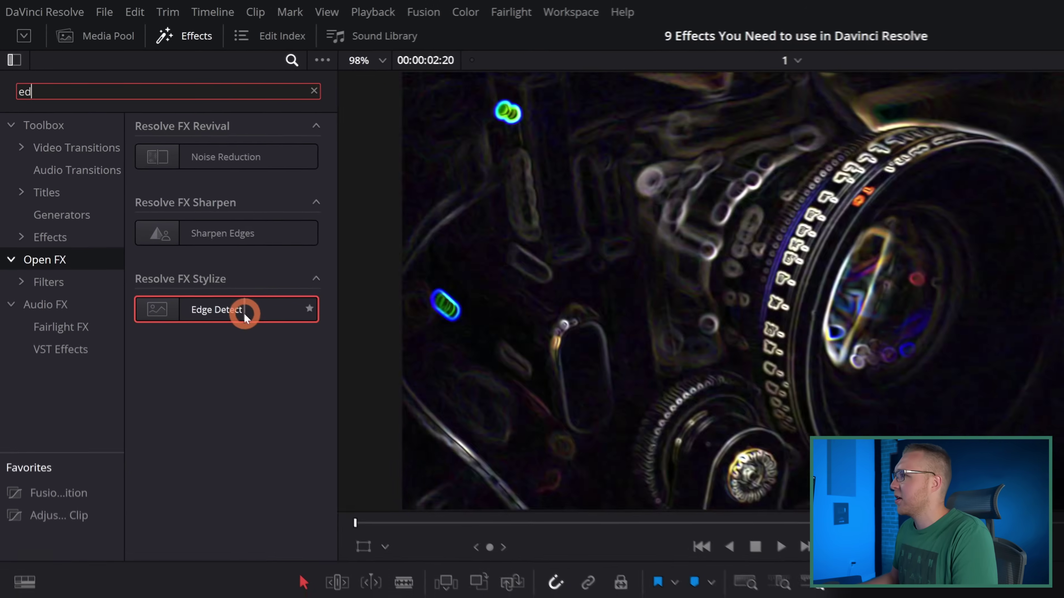
left_click_drag(237, 311, 162, 463)
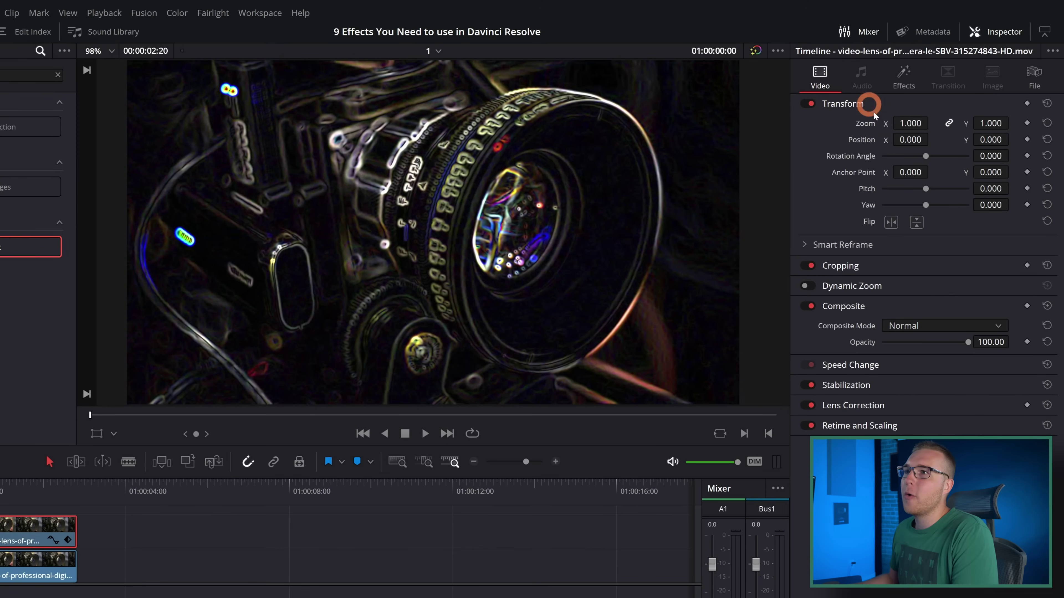
- Set the Edge Detect copy's Zoom to 1.070 and its Composite Mode to Add
left_click_drag(911, 123, 914, 123)
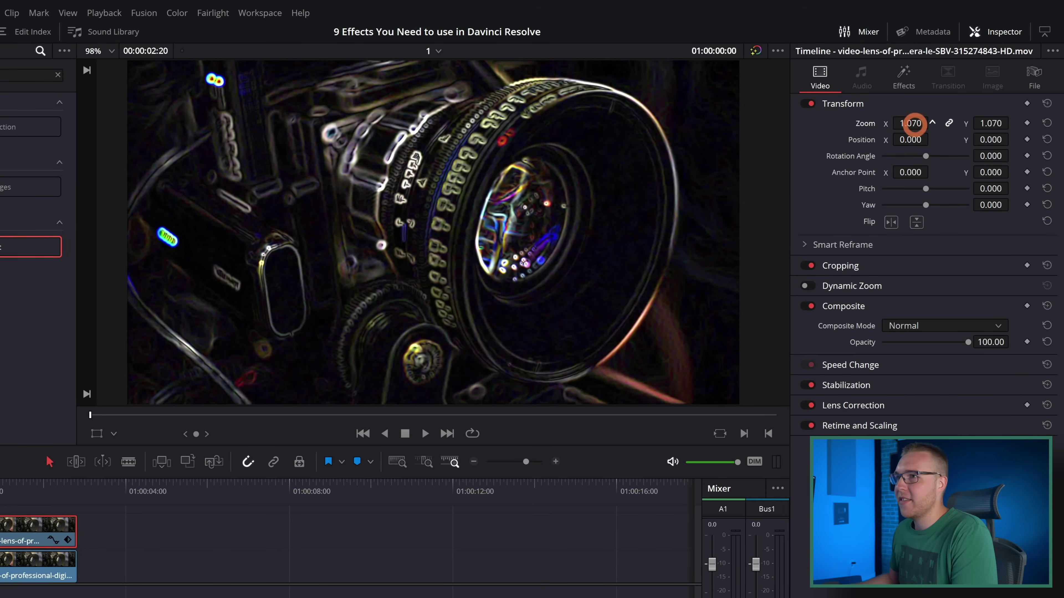
left_click(903, 326)
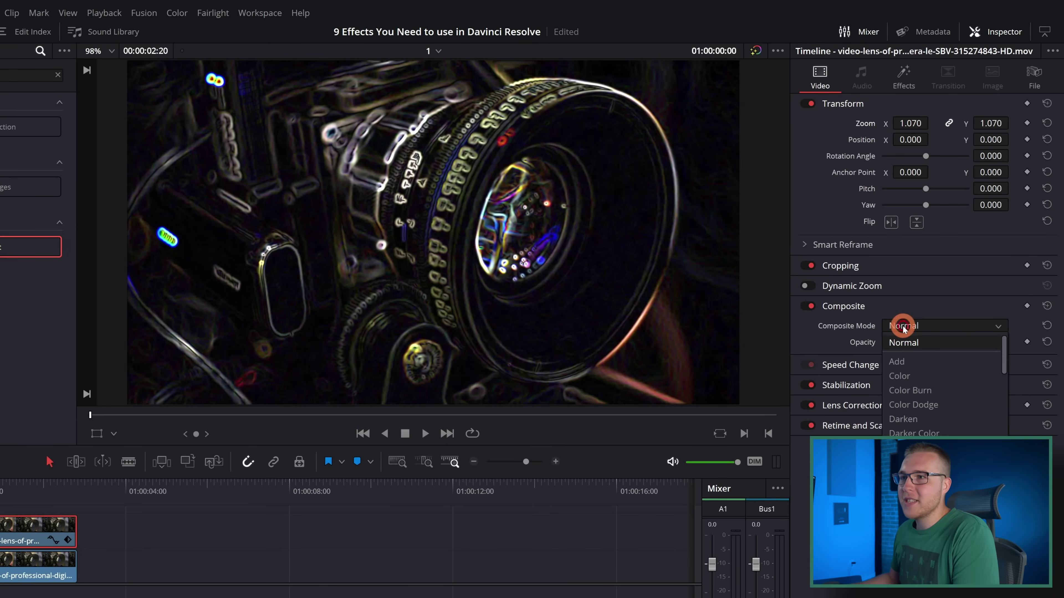
left_click(899, 362)
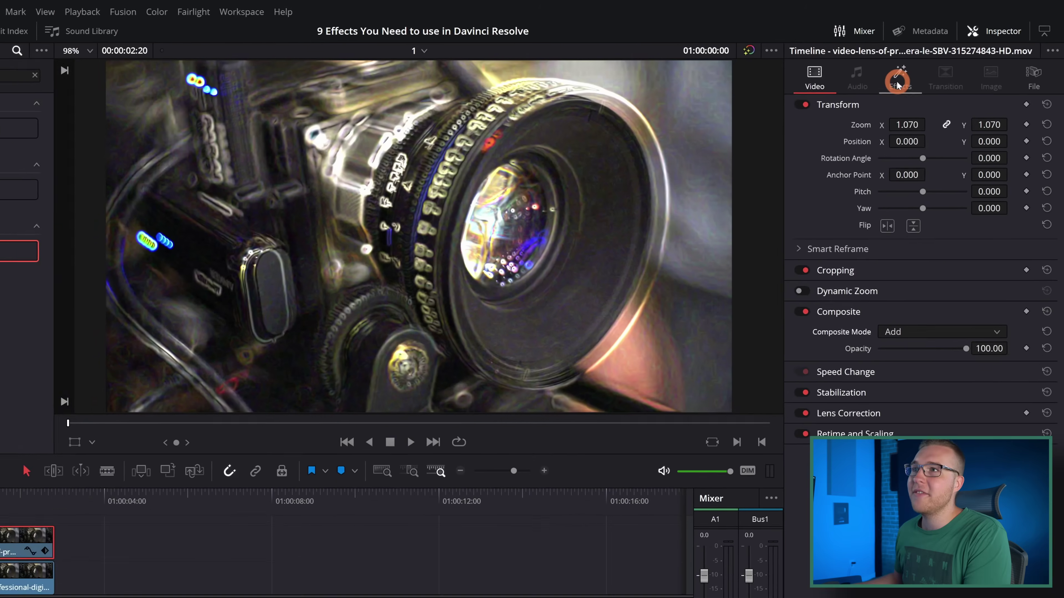
- Set Edge Detect Mode to Grayscale Edges and raise Gamma to about 1.582
left_click(924, 80)
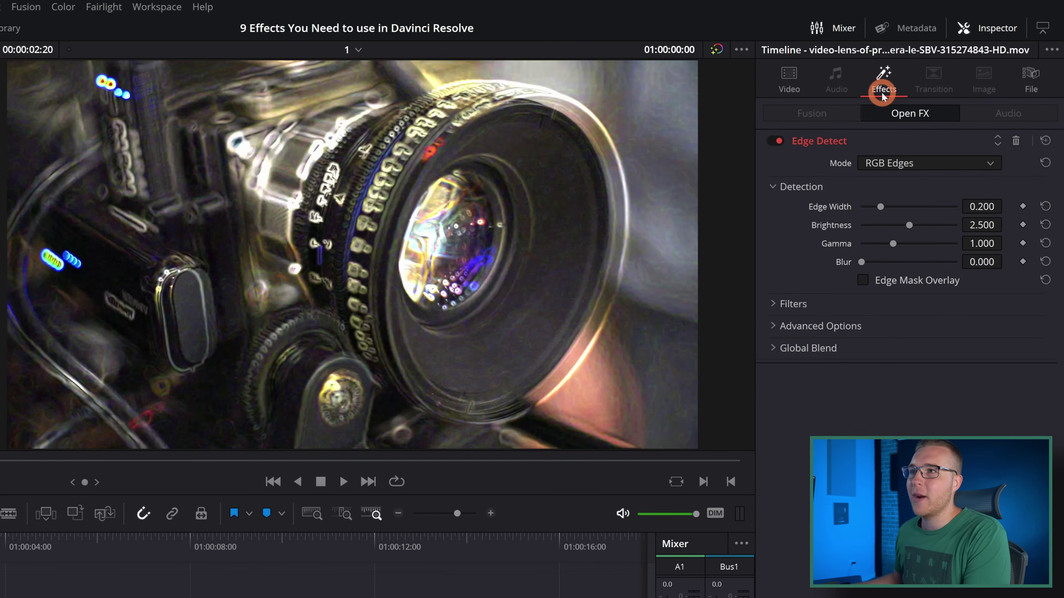
left_click(896, 164)
left_click(889, 203)
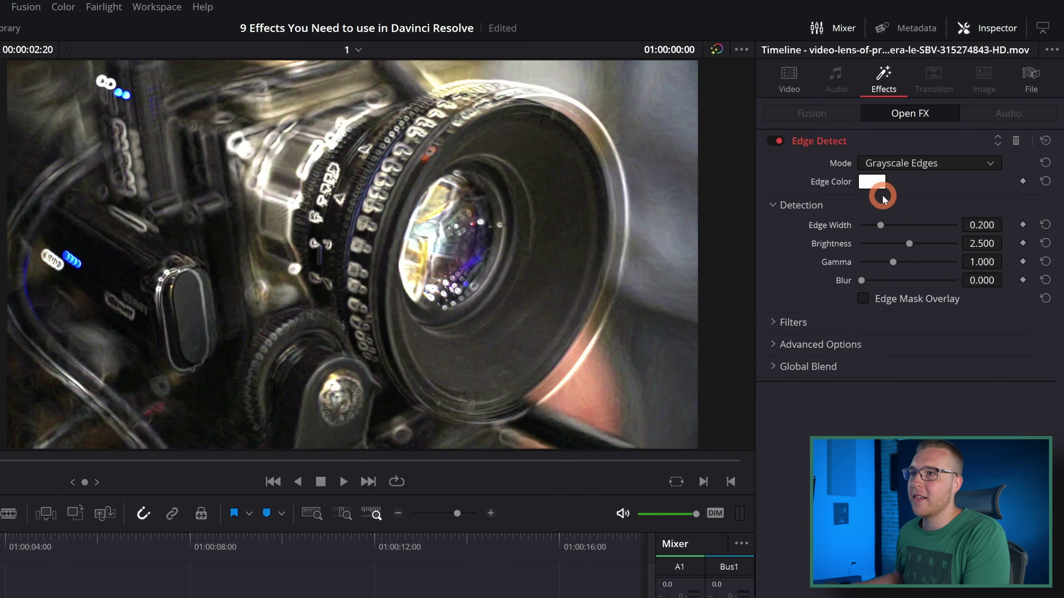
left_click_drag(894, 262, 930, 262)
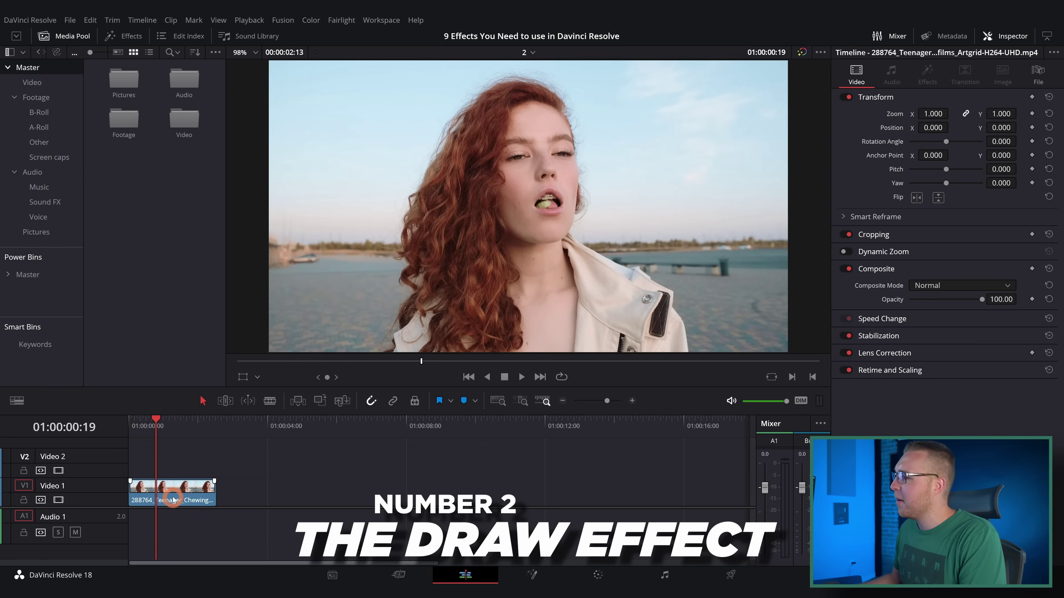
- Duplicate the woman's clip onto Video 2 and trim the copy to start later
left_click_drag(173, 500, 161, 462)
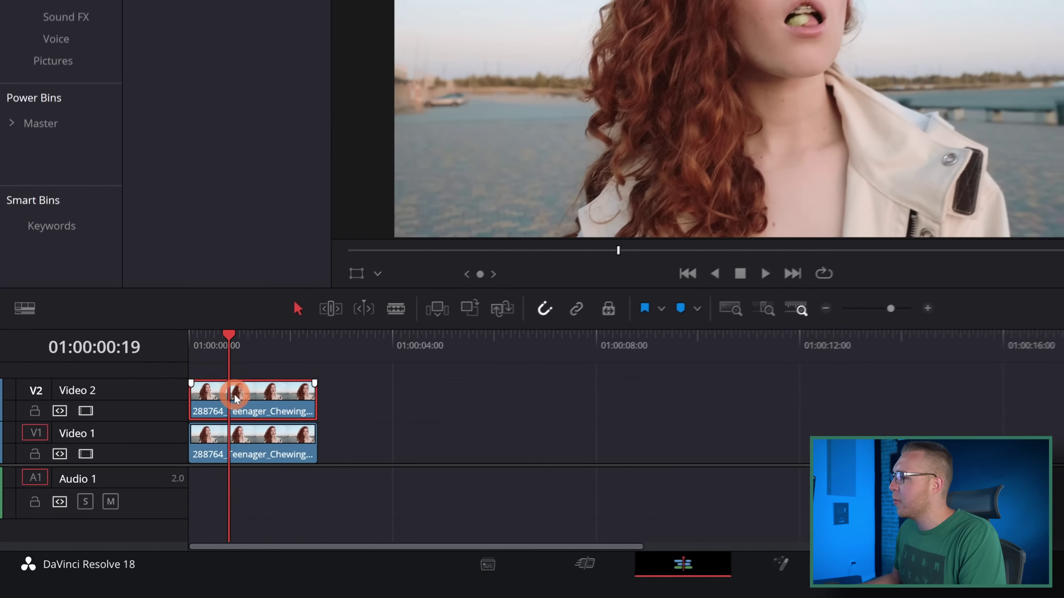
left_click(269, 404)
left_click_drag(199, 402, 232, 400)
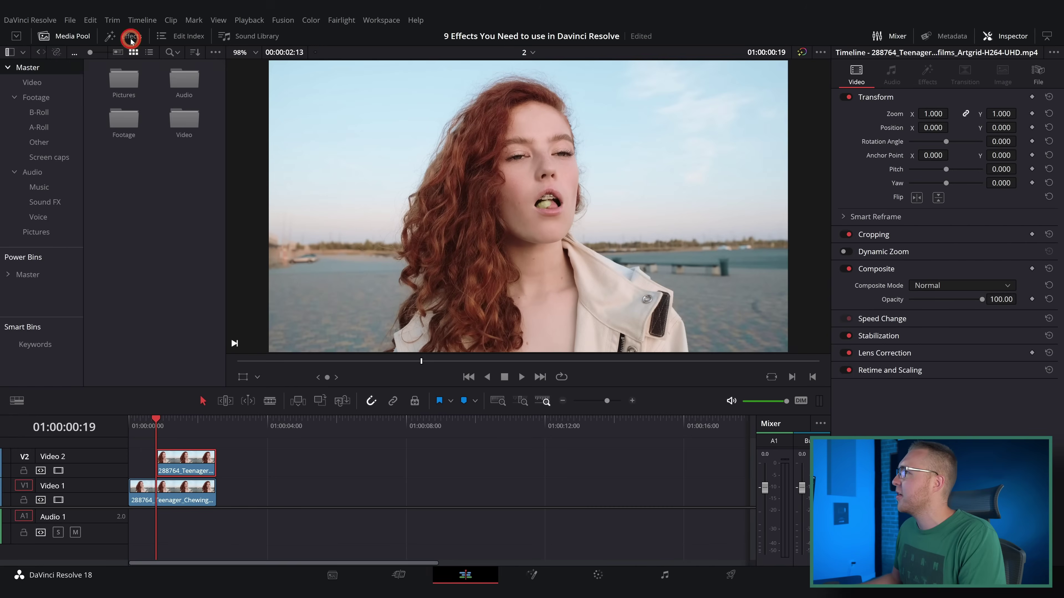
- Search for 'pen' and apply Pencil Sketch to the Video 2 copy
left_click(126, 36)
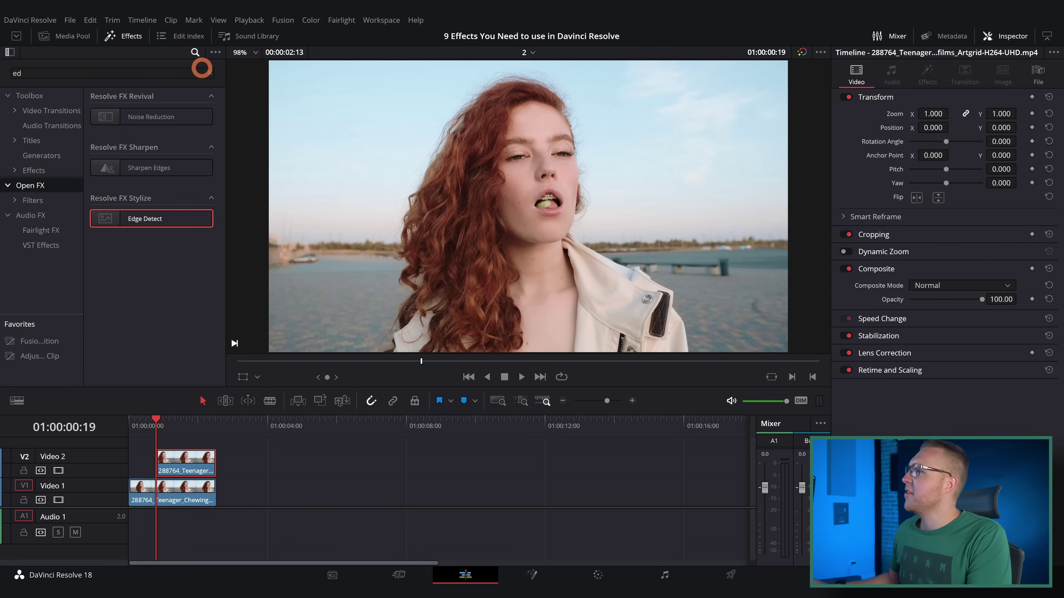
left_click(209, 72)
type("pen")
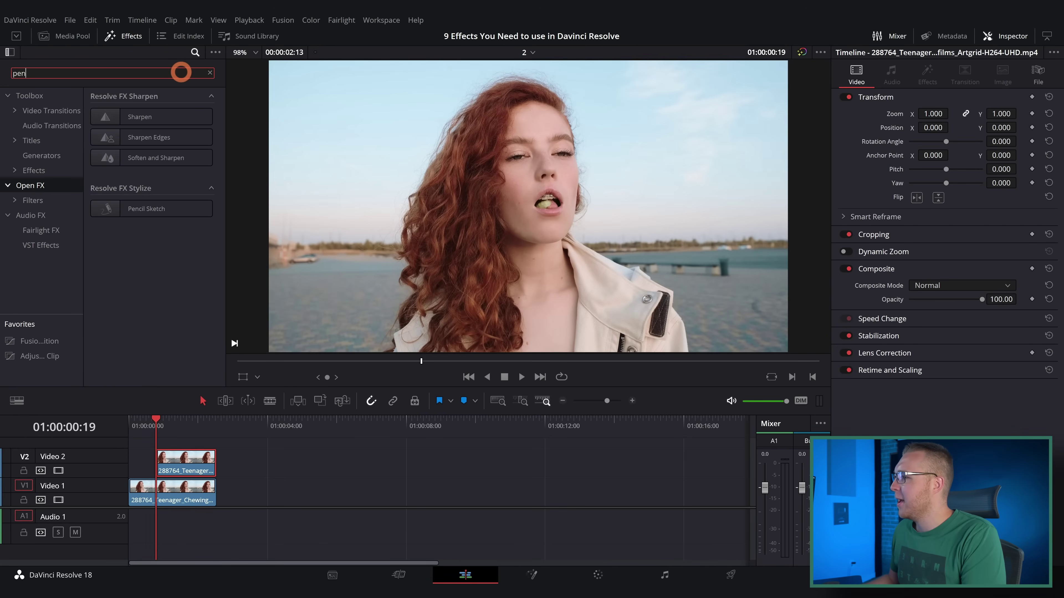
mouse_move(139, 211)
left_mouse_down()
mouse_move(202, 356)
mouse_move(190, 463)
left_mouse_up()
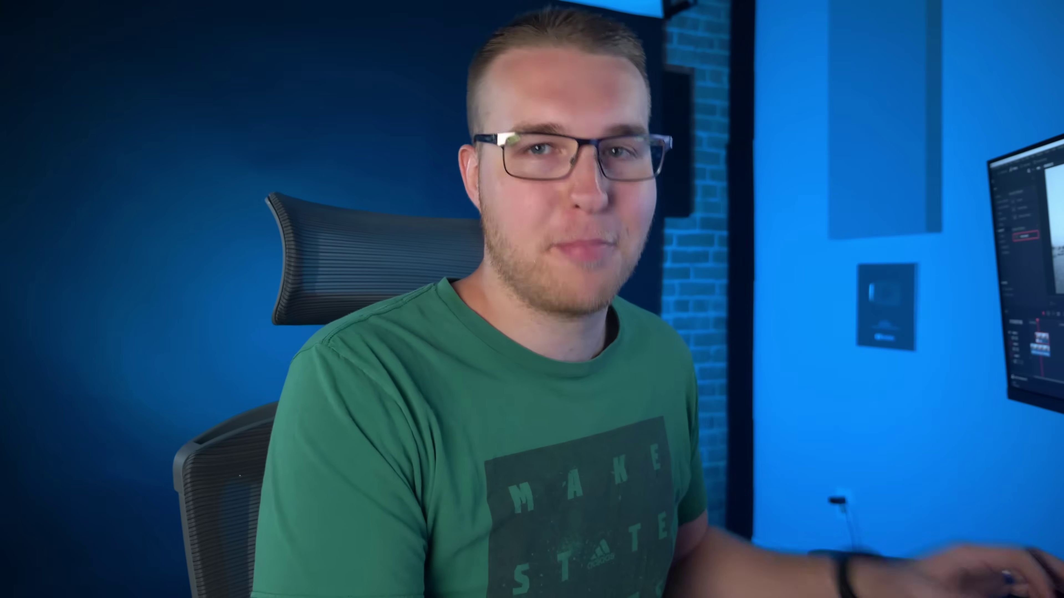
- Lower Pencil Sketch Stroke Strength to 1.317 and enable Color Sketch
left_click(924, 77)
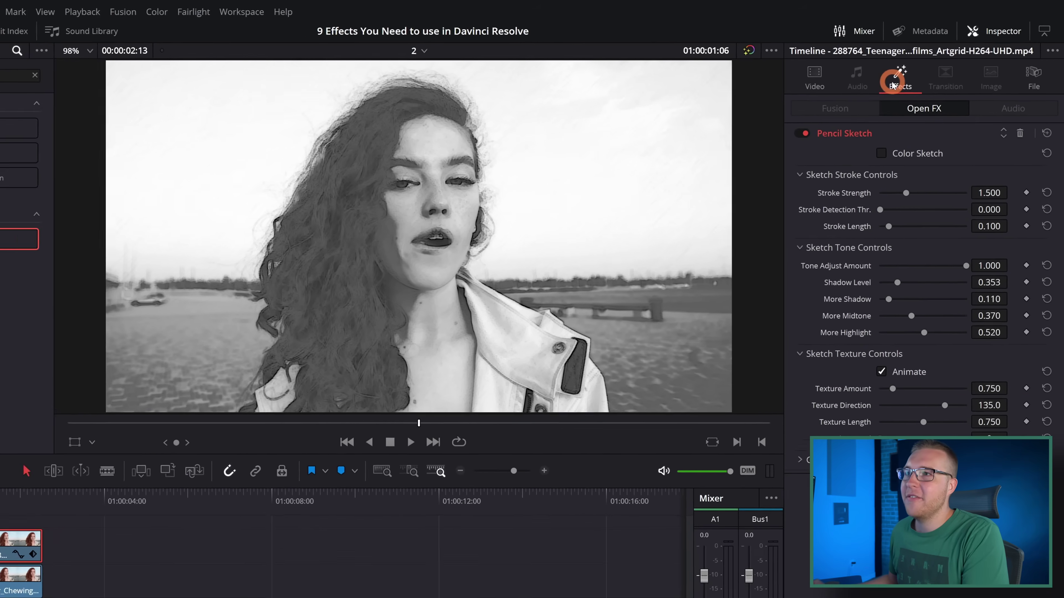
left_click(924, 176)
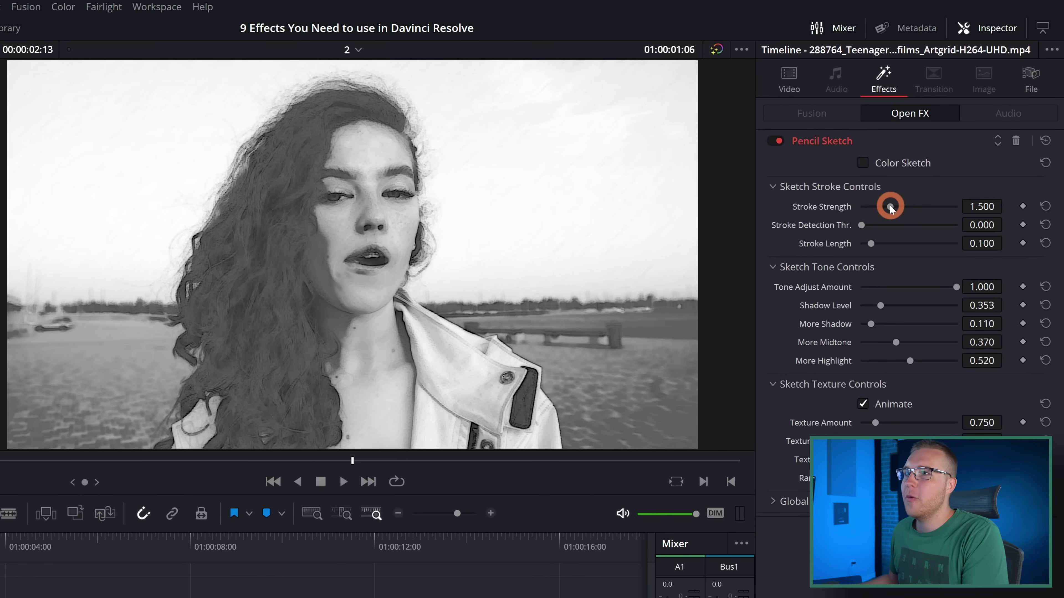
mouse_move(898, 209)
left_mouse_down()
mouse_move(884, 209)
mouse_move(879, 225)
mouse_move(833, 216)
left_mouse_up()
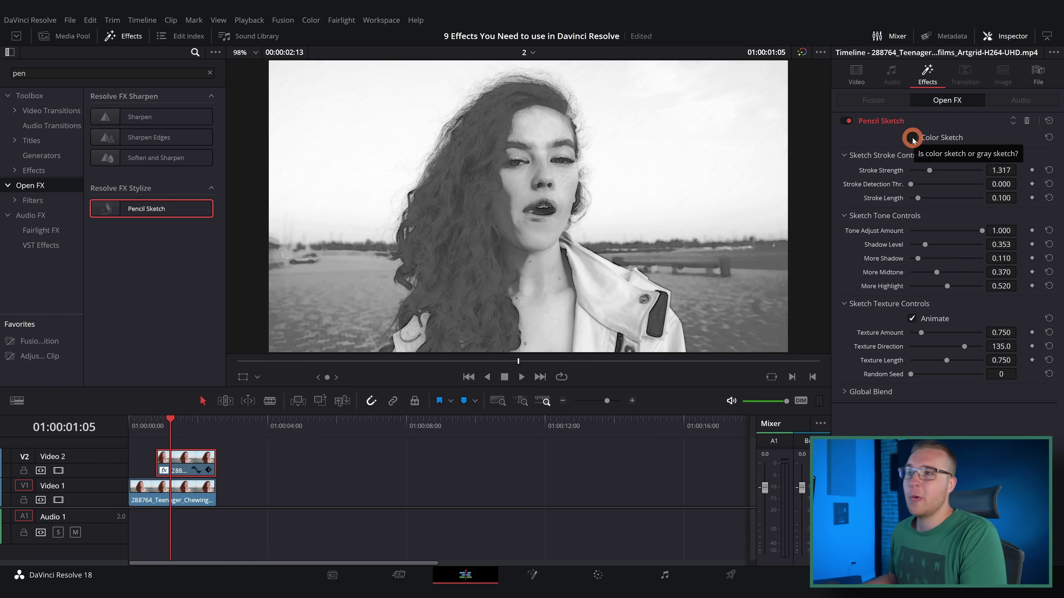
left_click(912, 138)
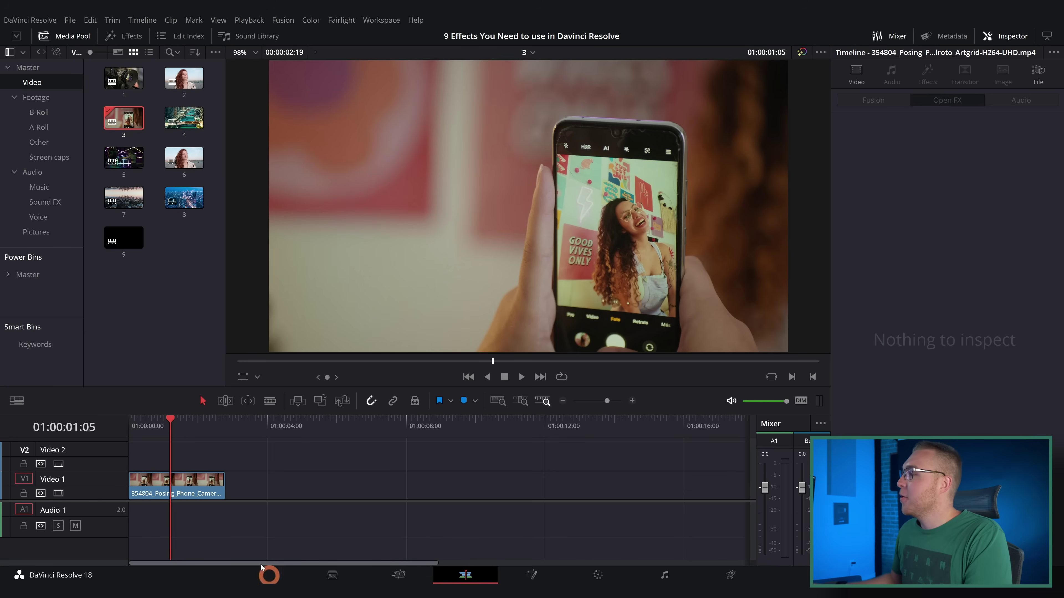
- Search 'dept' and apply Depth Map to the phone clip on Video 1, then select it
left_click_drag(178, 426, 169, 424)
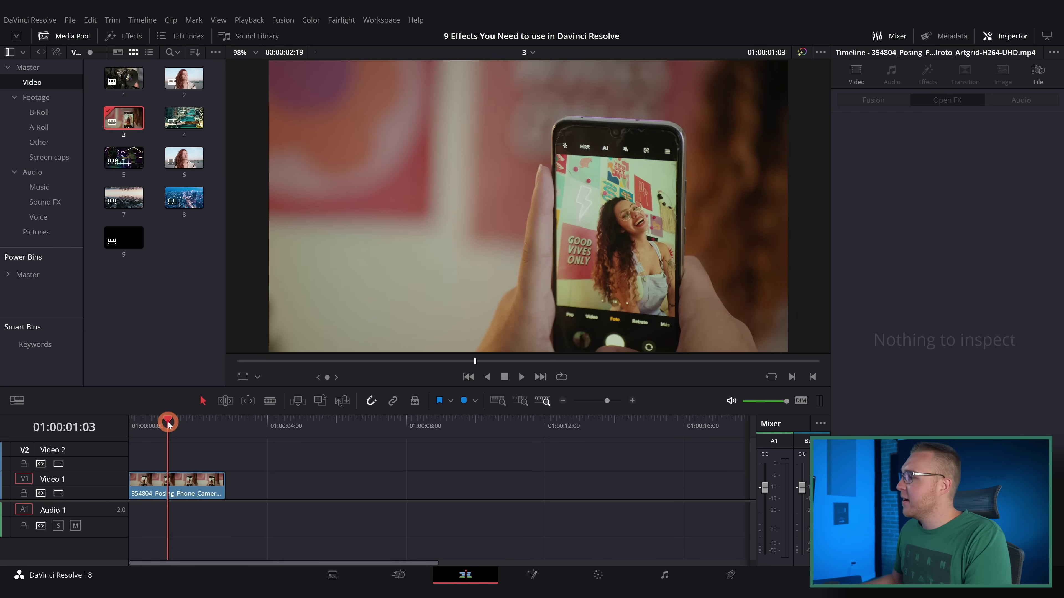
left_click(125, 44)
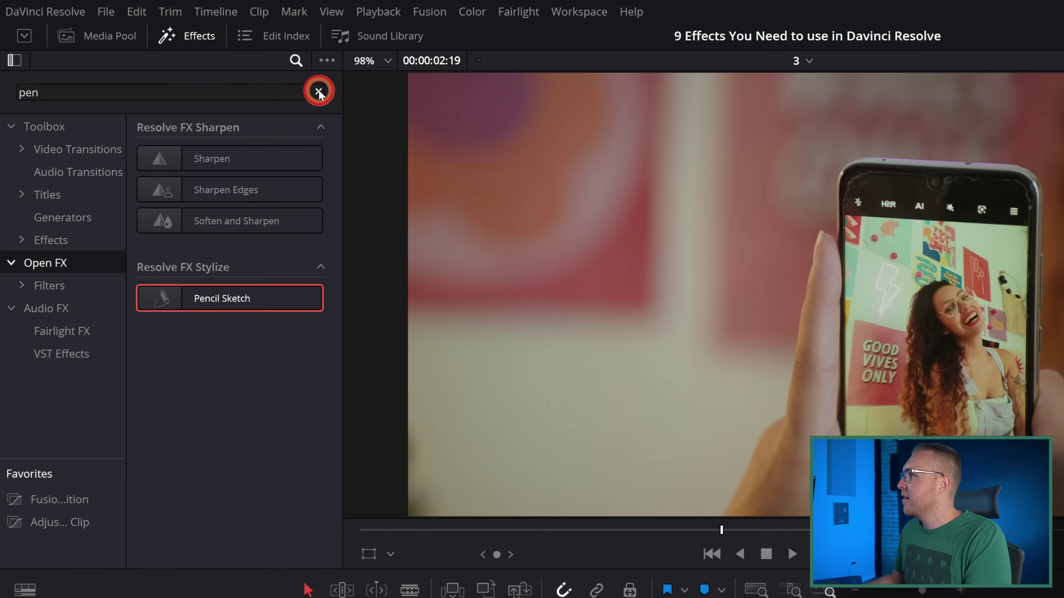
left_click(319, 92)
left_click(261, 96)
type("dept")
left_click_drag(210, 158, 168, 487)
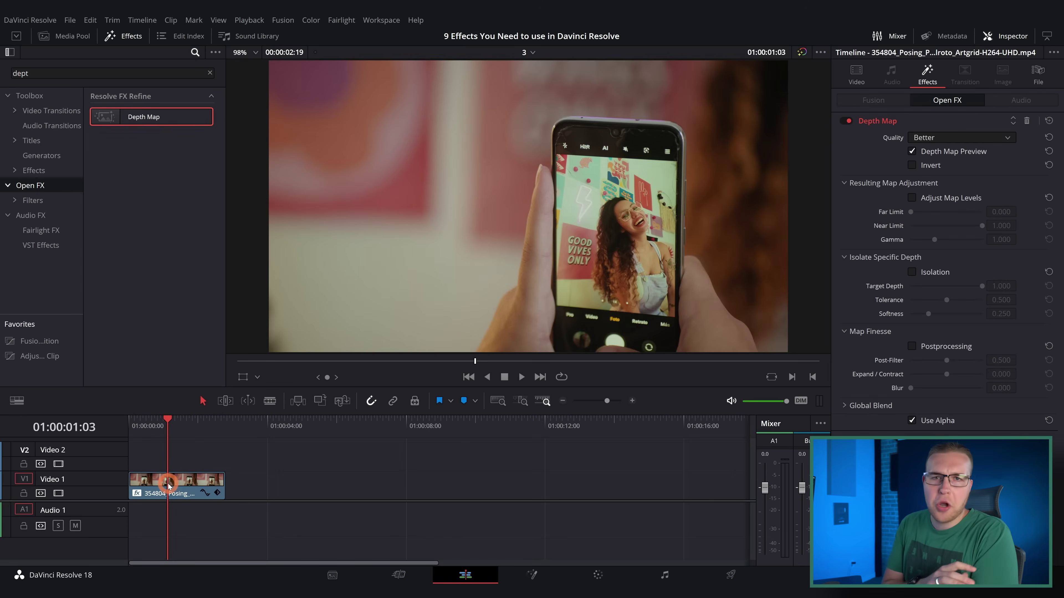
left_click(166, 480)
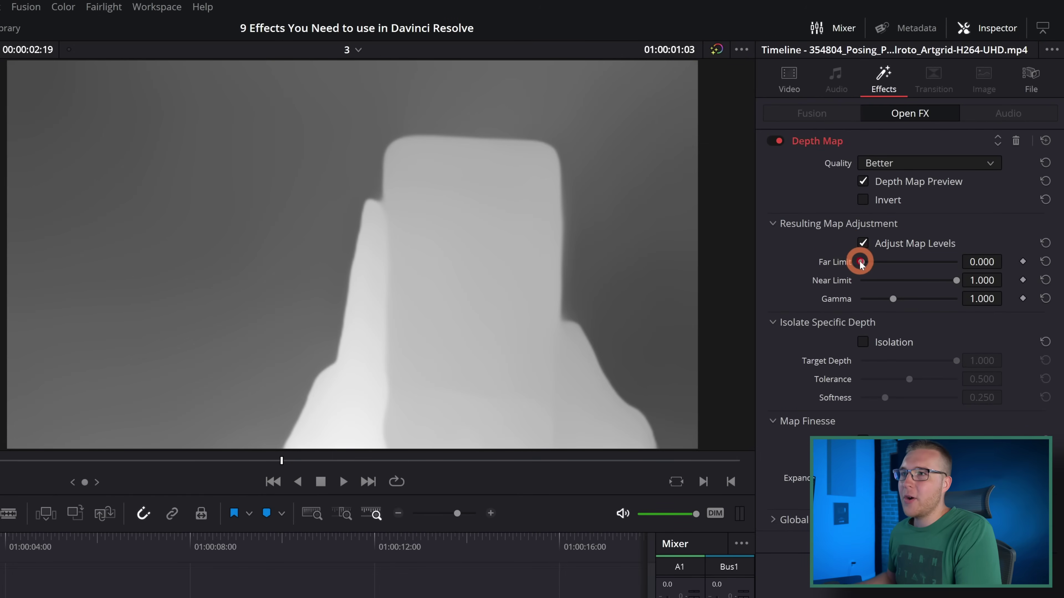
- Set Depth Map Far Limit to 0.473 and Near Limit to 0.573 with Isolation enabled
left_click_drag(863, 264, 904, 264)
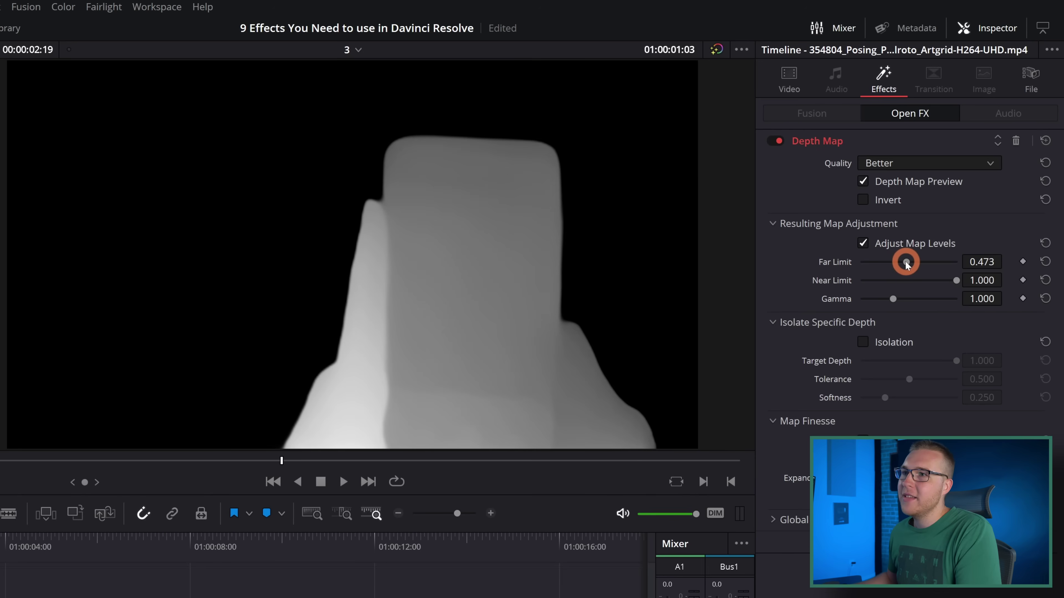
left_click_drag(956, 281, 917, 282)
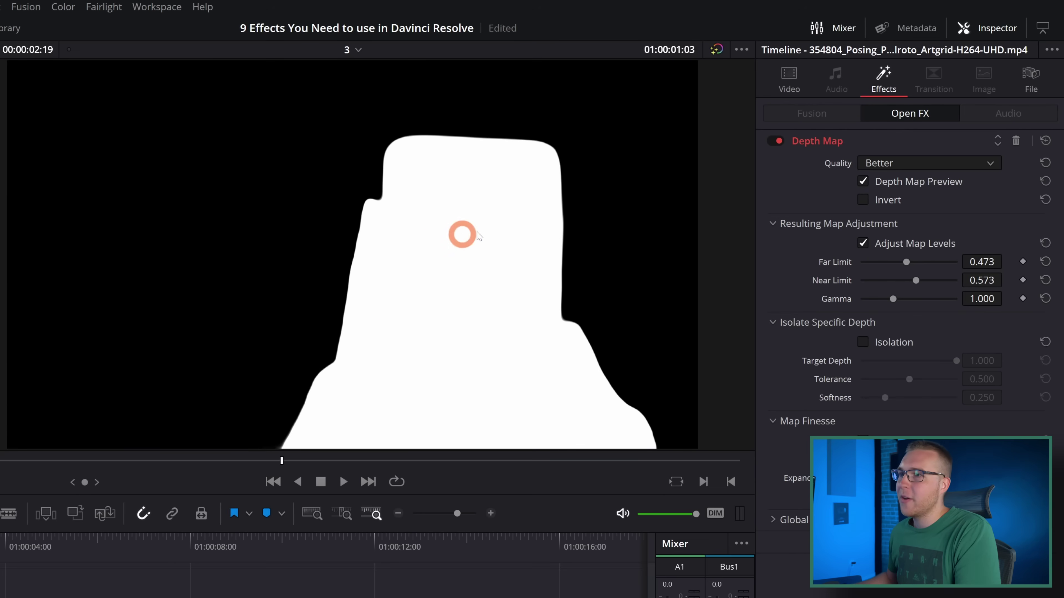
left_click(863, 342)
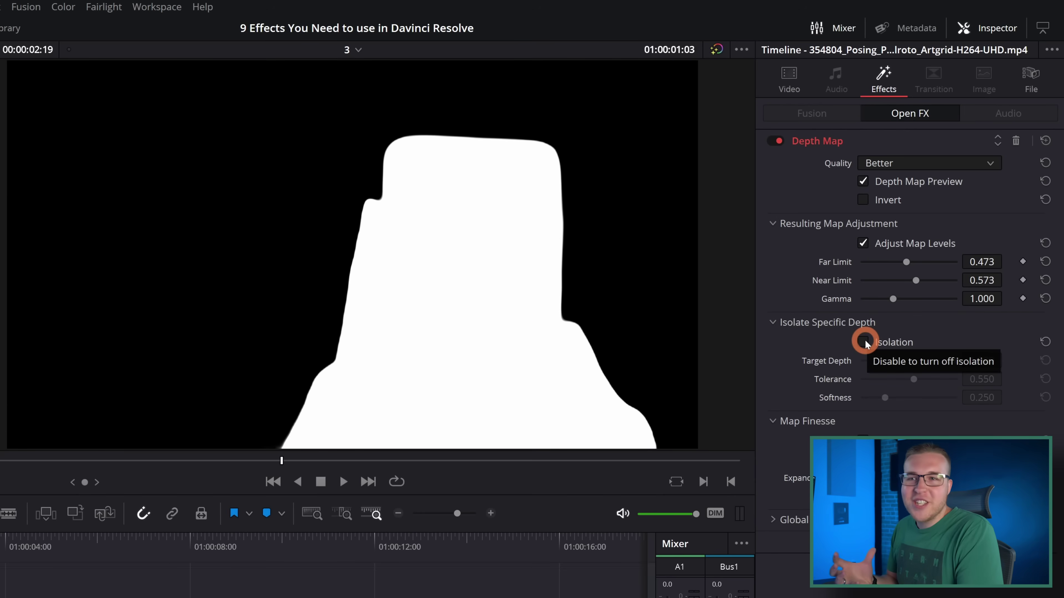
left_click(863, 343)
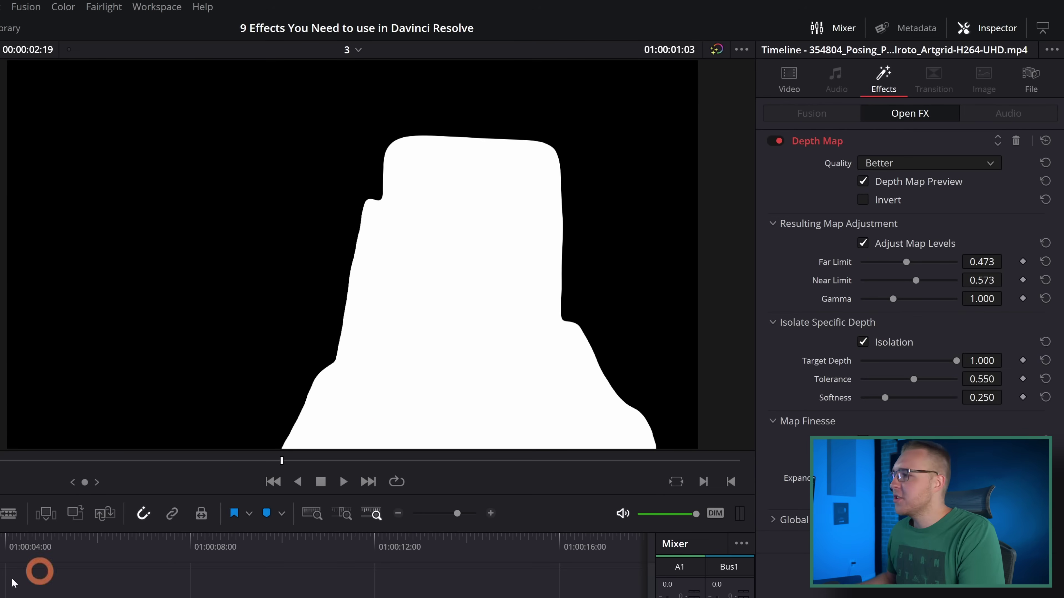
- Turn off Depth Map Preview and move the phone clip up to Video 2
left_click(862, 182)
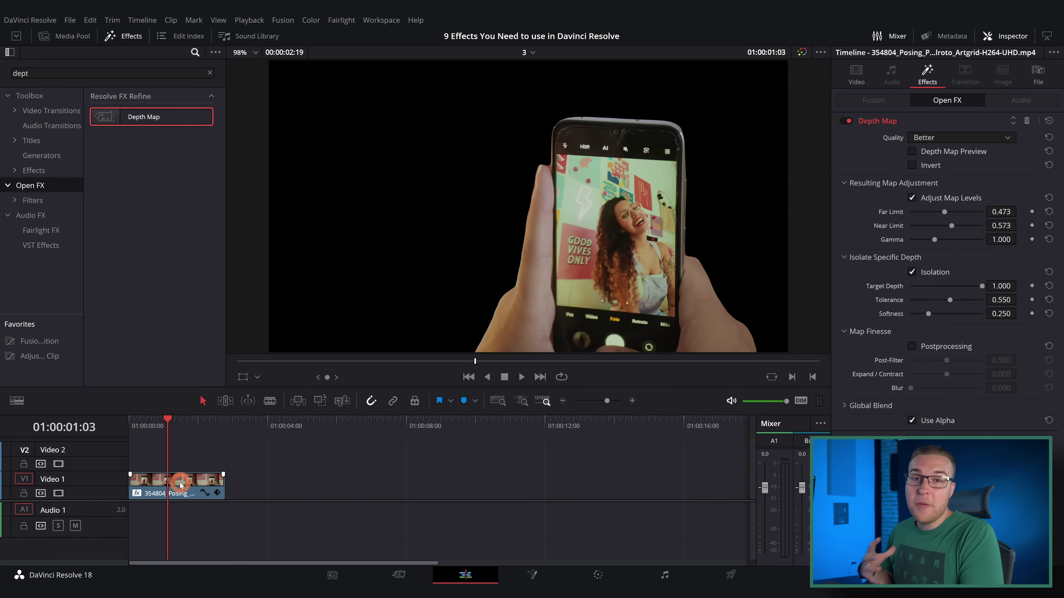
left_click_drag(181, 485, 181, 456)
left_click(64, 37)
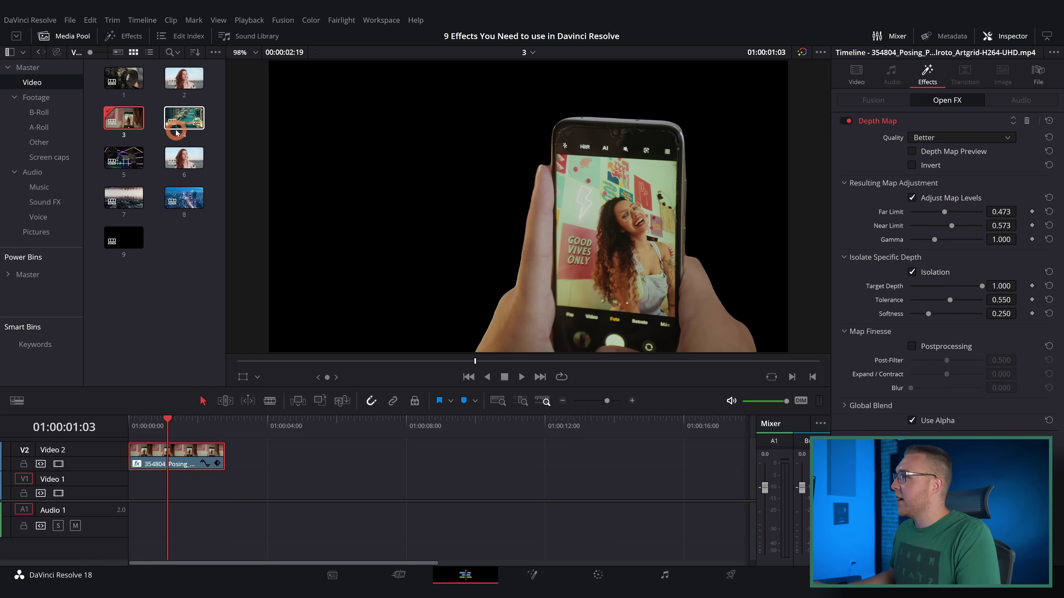
- Place B-Roll clip 245004 on Video 1 under the phone clip, then select the Chicago river time-lapse
left_click(41, 112)
left_click_drag(204, 124, 138, 493)
left_click(170, 452)
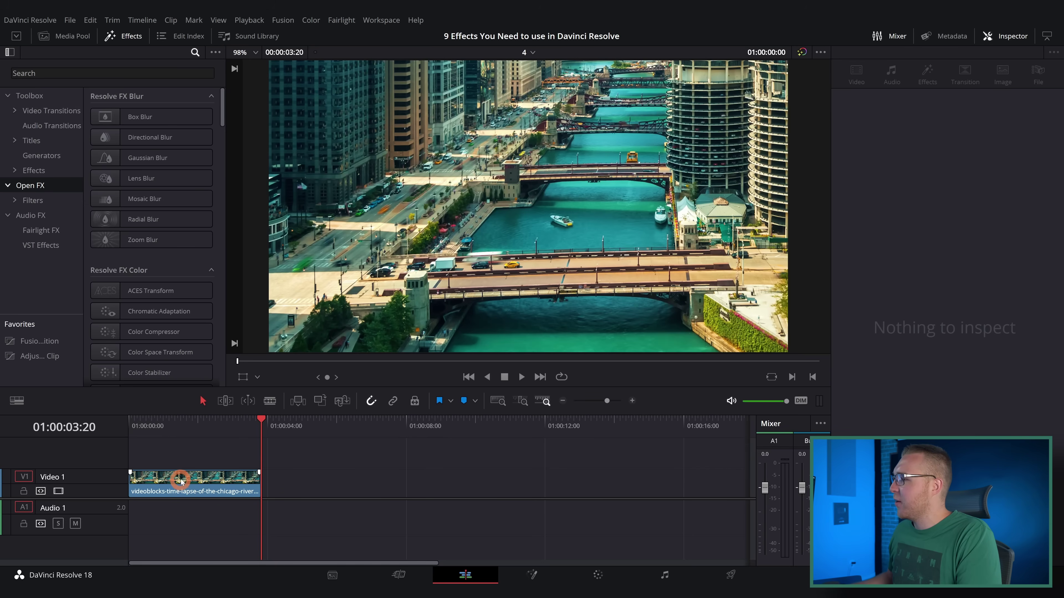
left_click(181, 482)
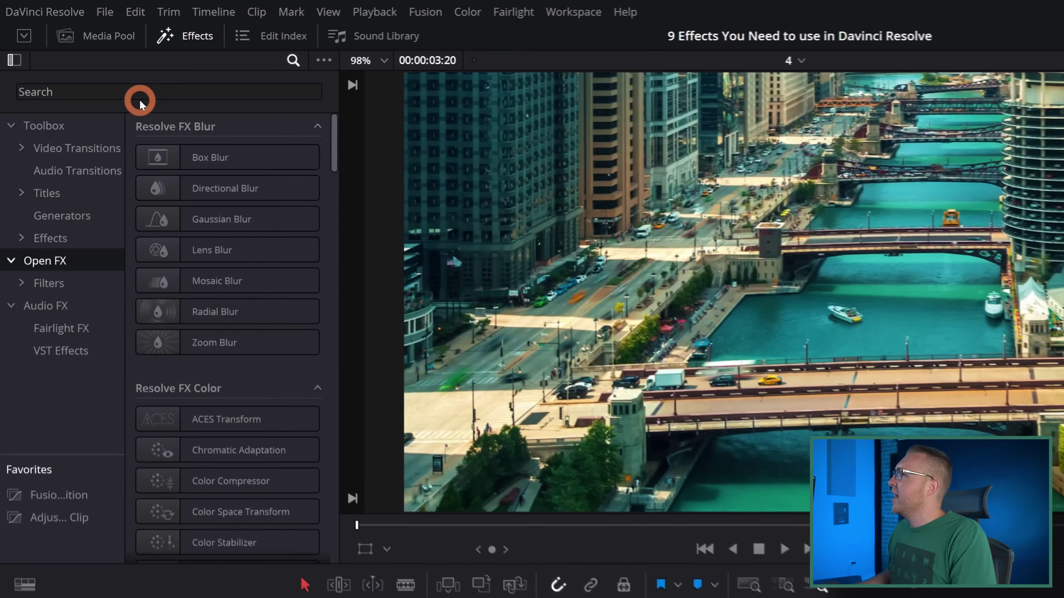
- Search 'til' and apply Tilt-Shift Blur to the river clip
left_click(93, 75)
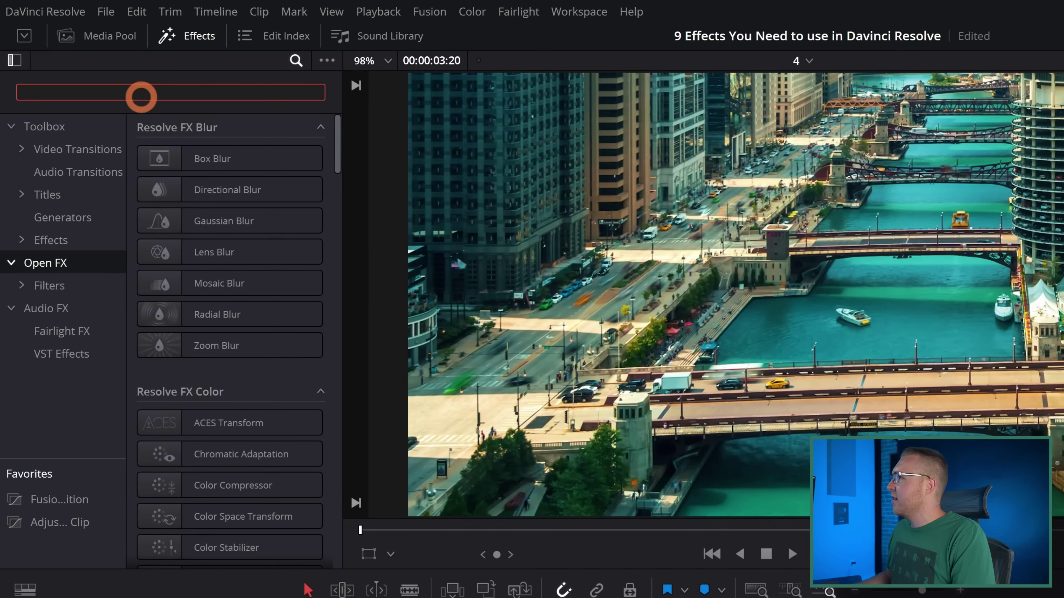
type("til")
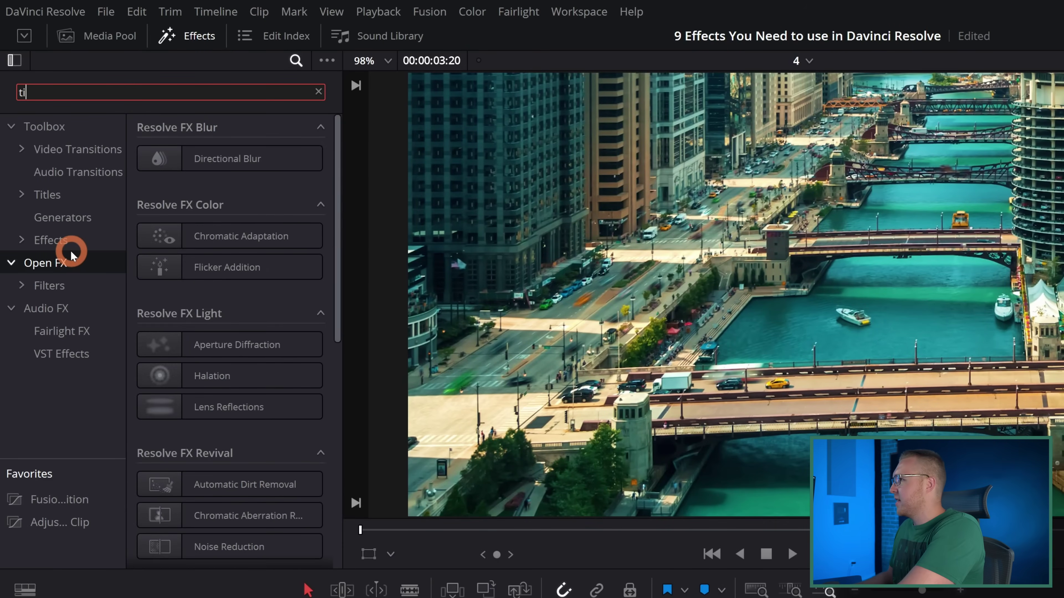
left_click_drag(201, 160, 181, 483)
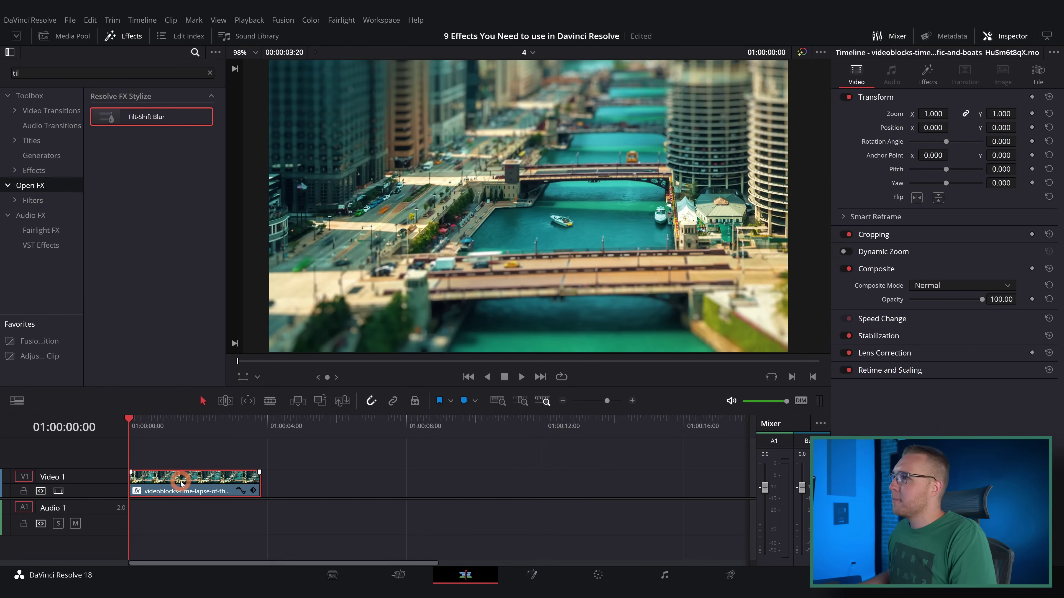
- Lower the Tilt-Shift Blur Center Y to 0.372 to move the focus band
left_click(234, 468)
left_click(879, 424)
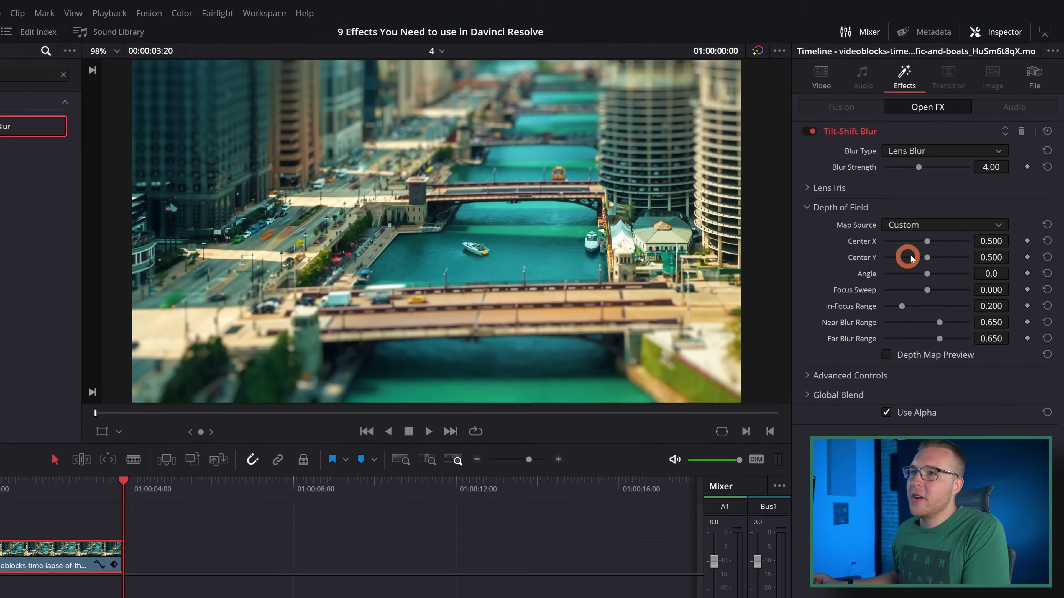
left_click_drag(946, 228, 947, 228)
left_click_drag(909, 285, 881, 276)
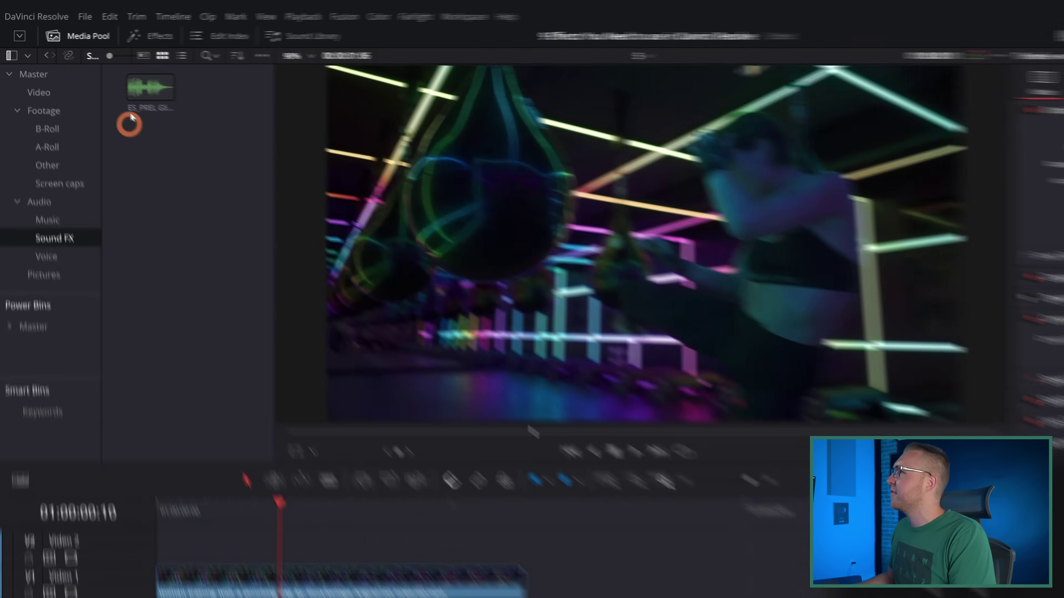
- Place an Adjustment Clip on Video 2 and trim it to the start of the punching-bag footage
left_click(125, 37)
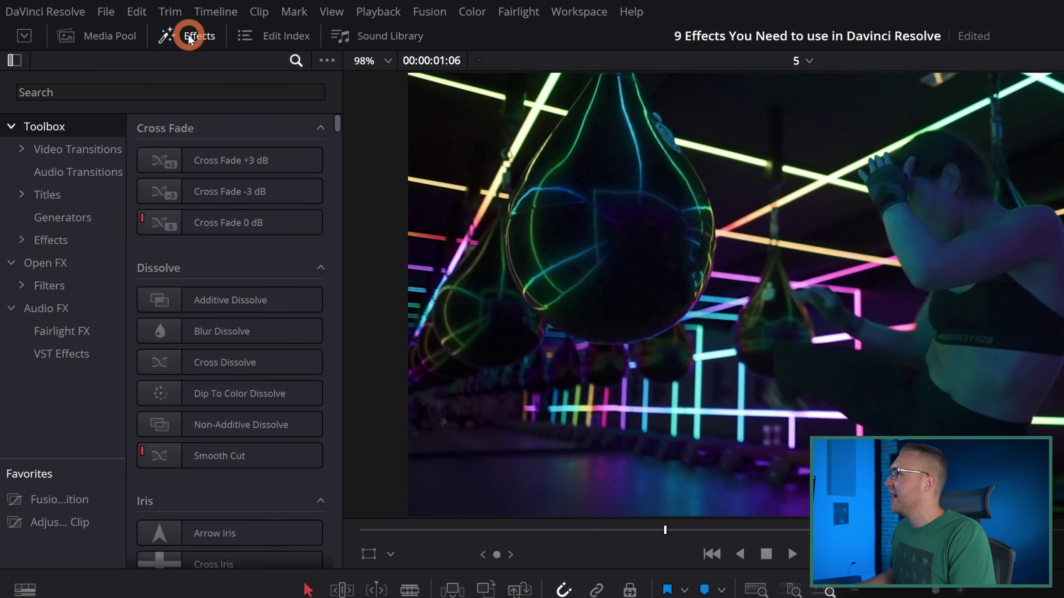
left_click(67, 243)
left_click_drag(225, 163, 283, 597)
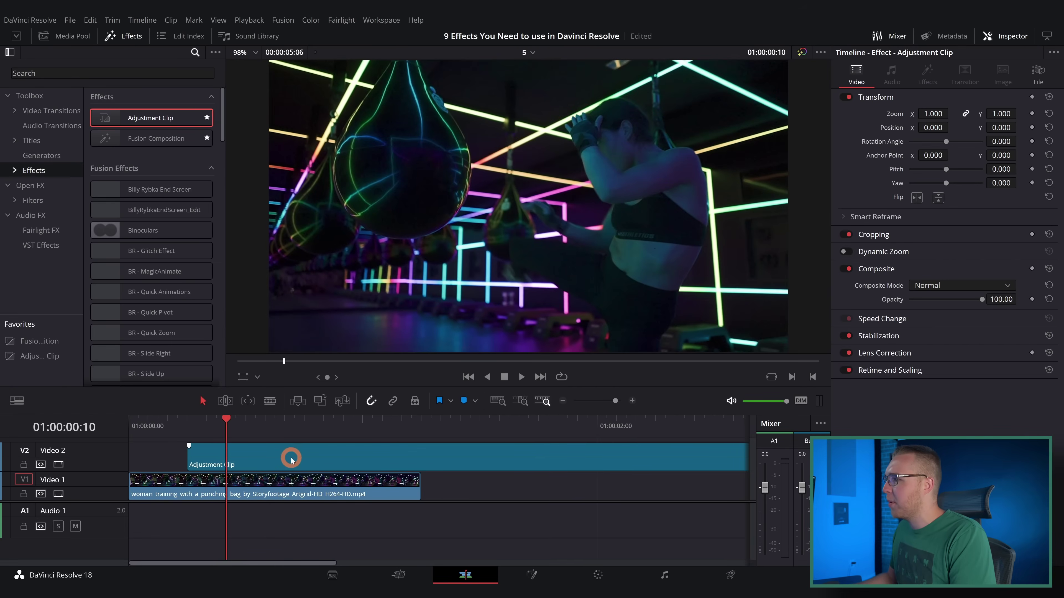
scroll(544, 478, "down", 1)
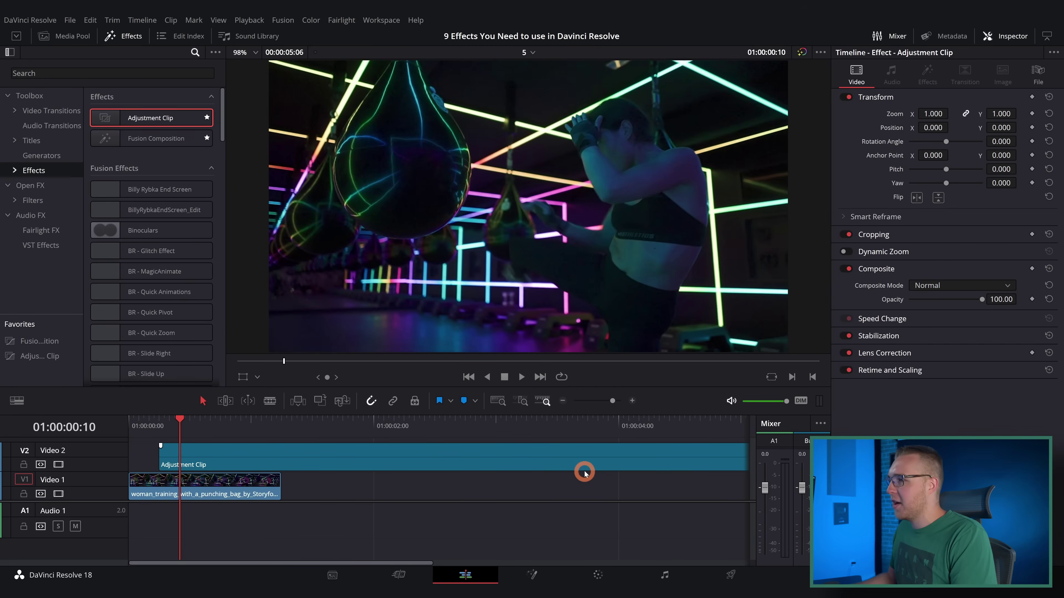
left_click_drag(604, 464, 186, 453)
- Apply Digital Glitch to the adjustment clip and play back the result
scroll(195, 459, "up", 1)
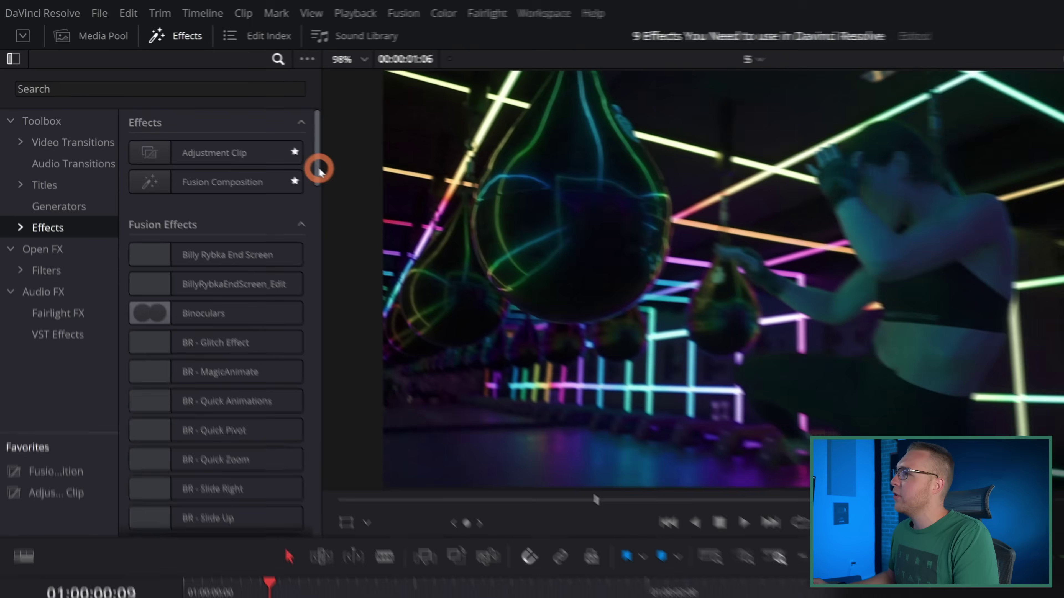
scroll(225, 163, "down", 8)
left_click_drag(220, 330, 186, 425)
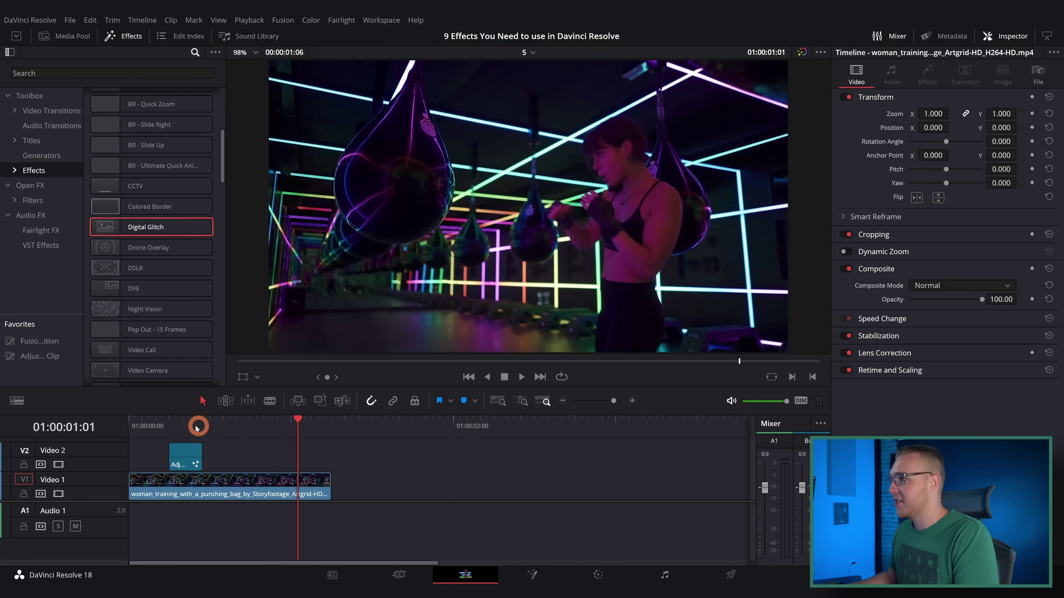
left_click(174, 424)
key("space")
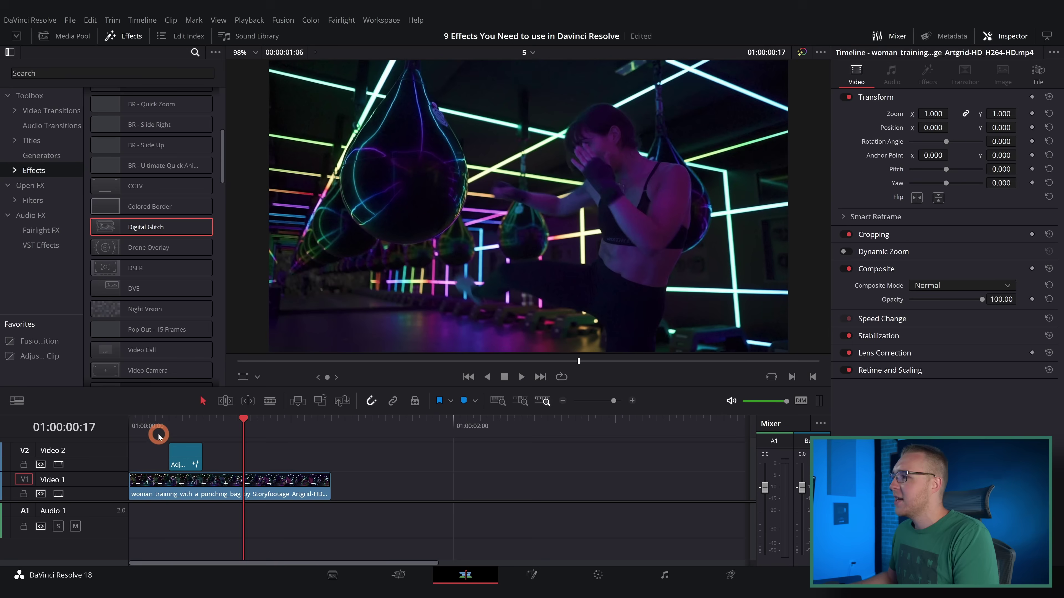
left_click(158, 436)
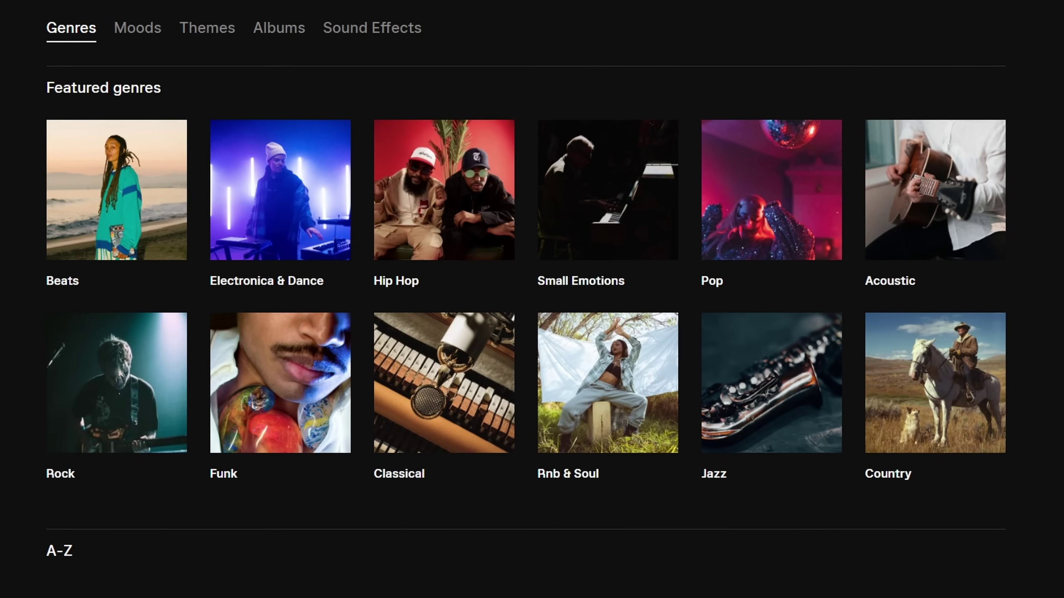
- Show the Sound Effects section on the Epidemic Sound Browse page
left_click(372, 27)
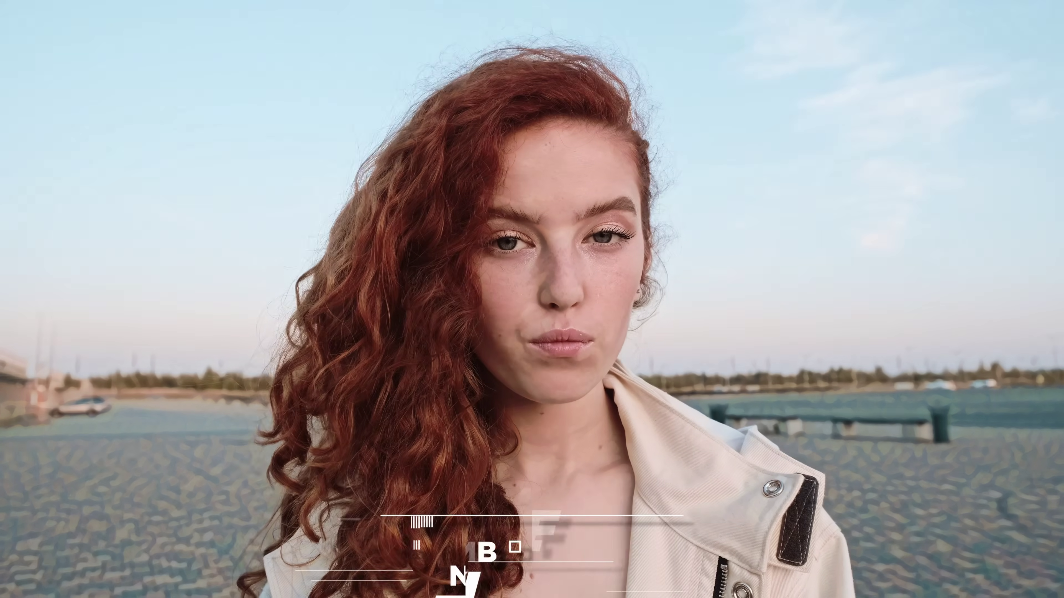
- Duplicate the redhead clip onto Video 2 and trim the copy's start to the playhead
left_click(265, 481)
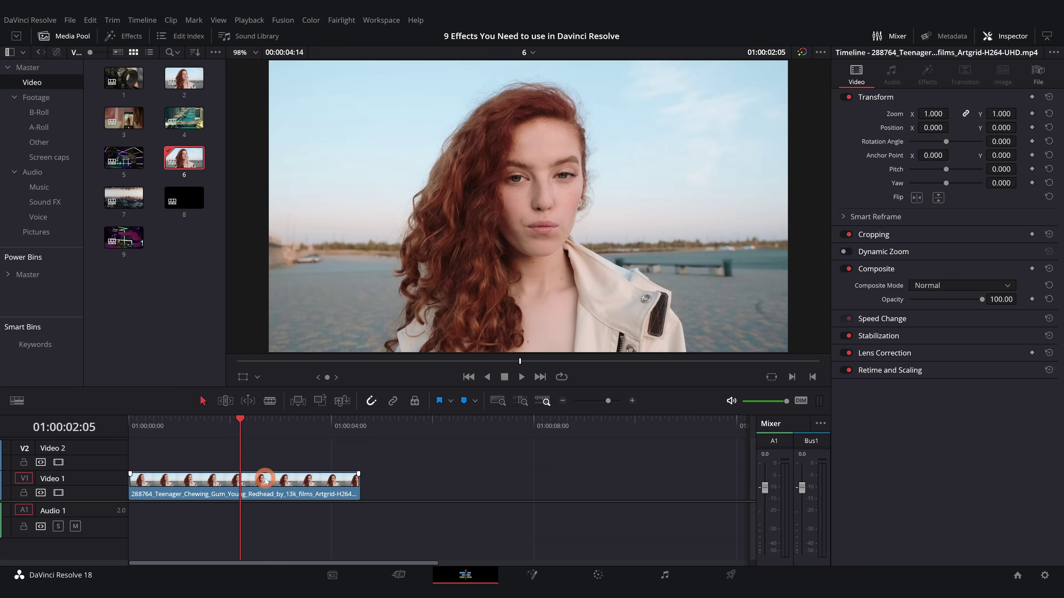
left_click_drag(265, 481, 261, 464)
left_click_drag(127, 455, 233, 455)
left_click(155, 43)
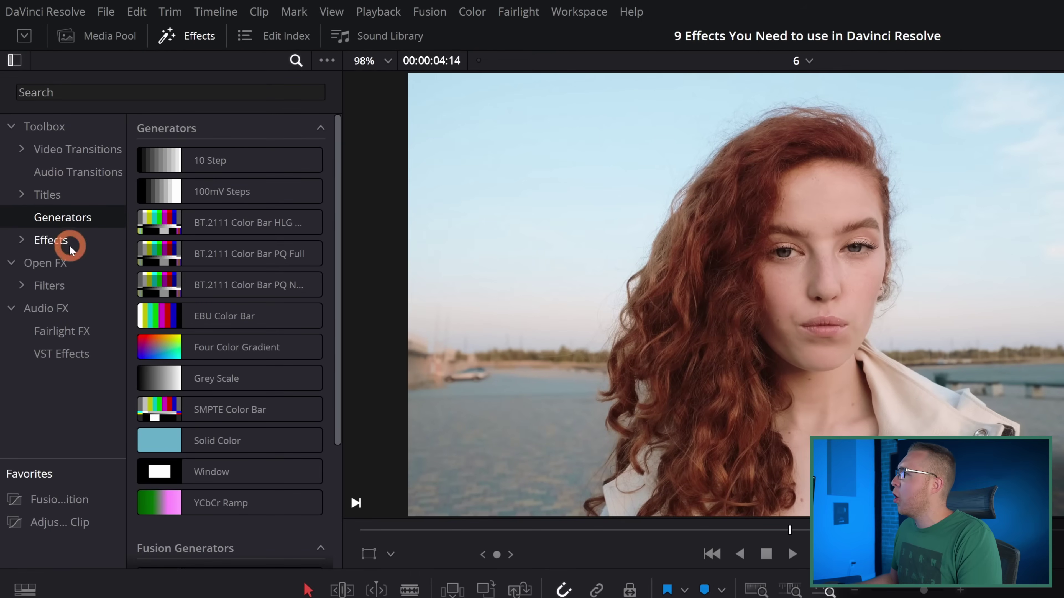
- Apply the Open FX Stylize effect to the Video 2 copy
left_click(71, 253)
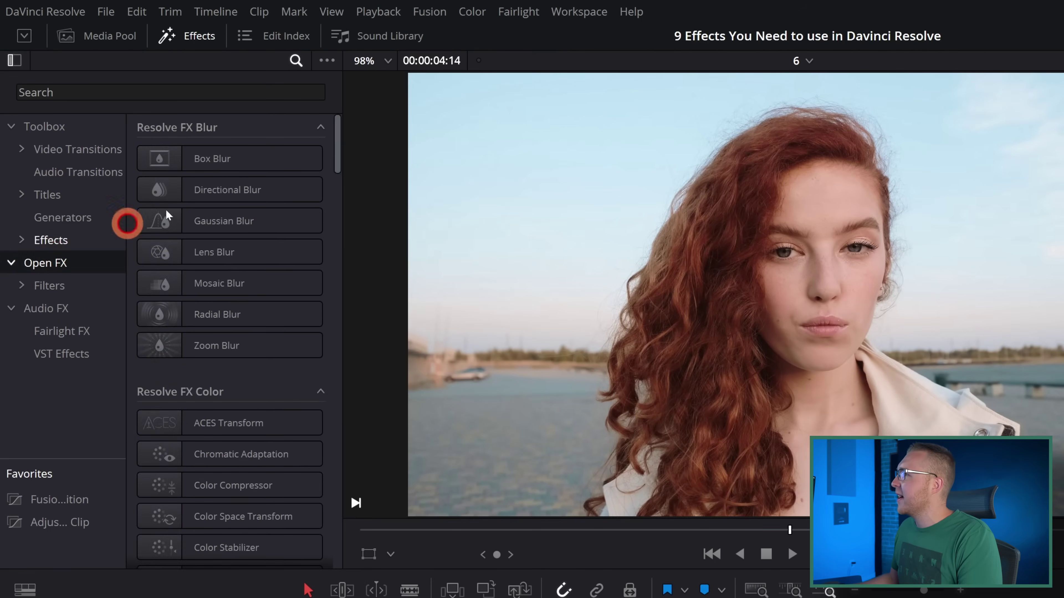
type("st")
left_click_drag(228, 299, 276, 459)
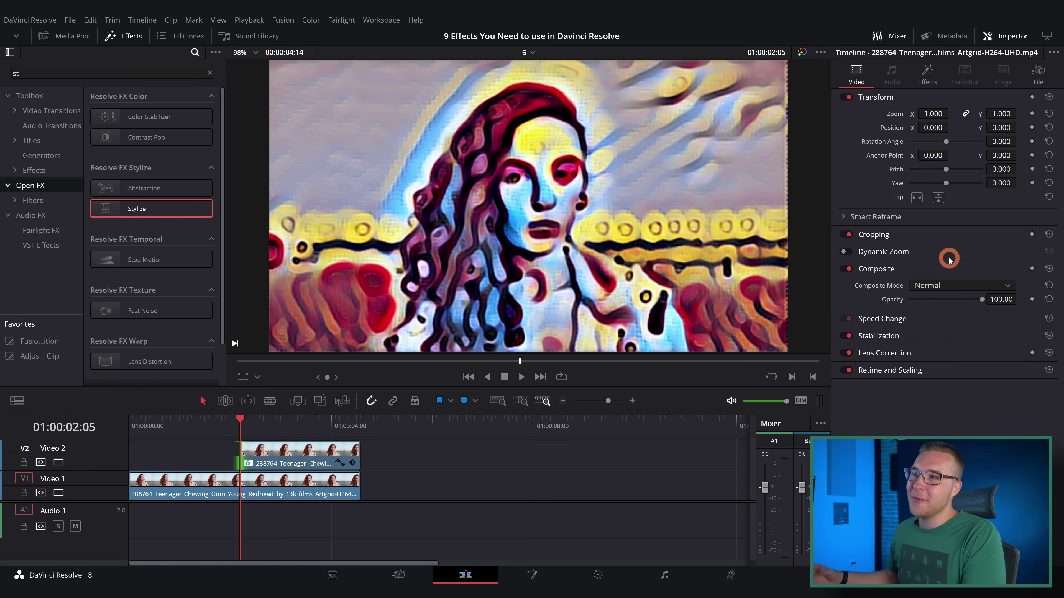
- Set the copy's Composite Mode to Overlay and raise Stylize's Style Scale from 2 to 5
left_click(945, 280)
scroll(945, 343, "down", 5)
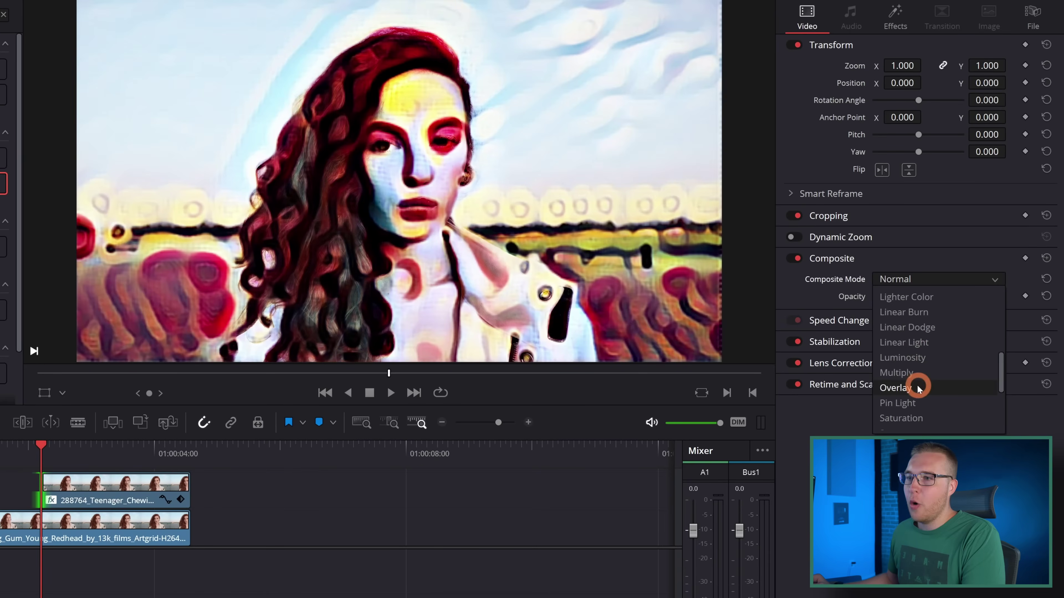
left_click(917, 388)
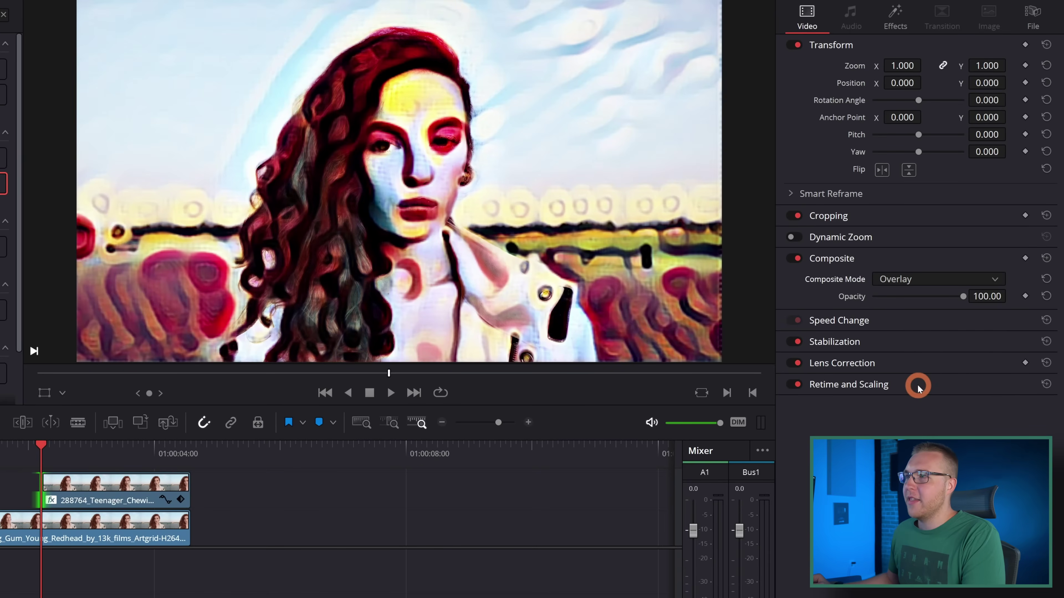
left_click(896, 23)
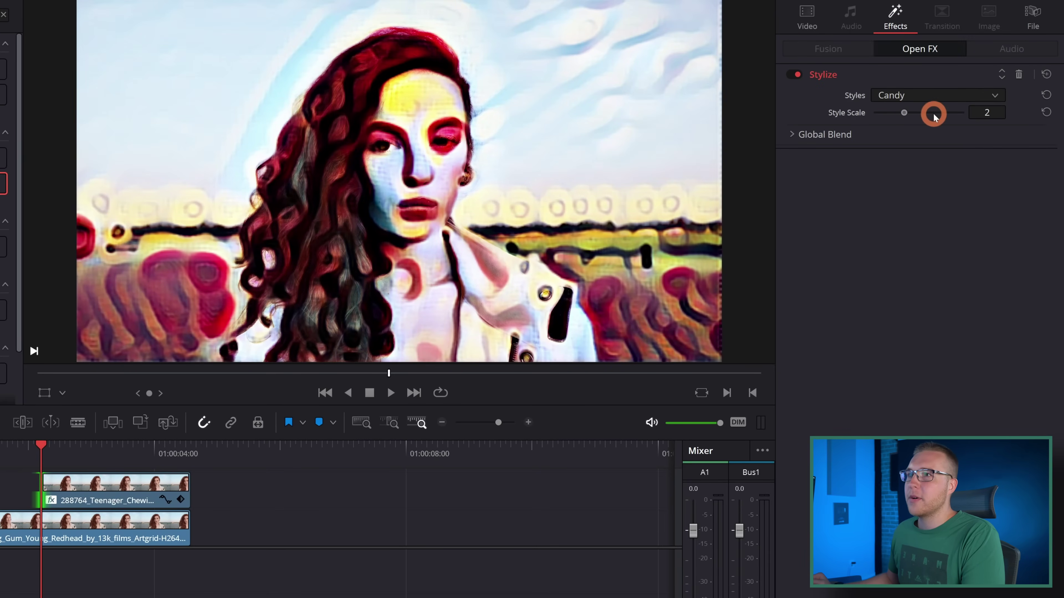
left_click(942, 114)
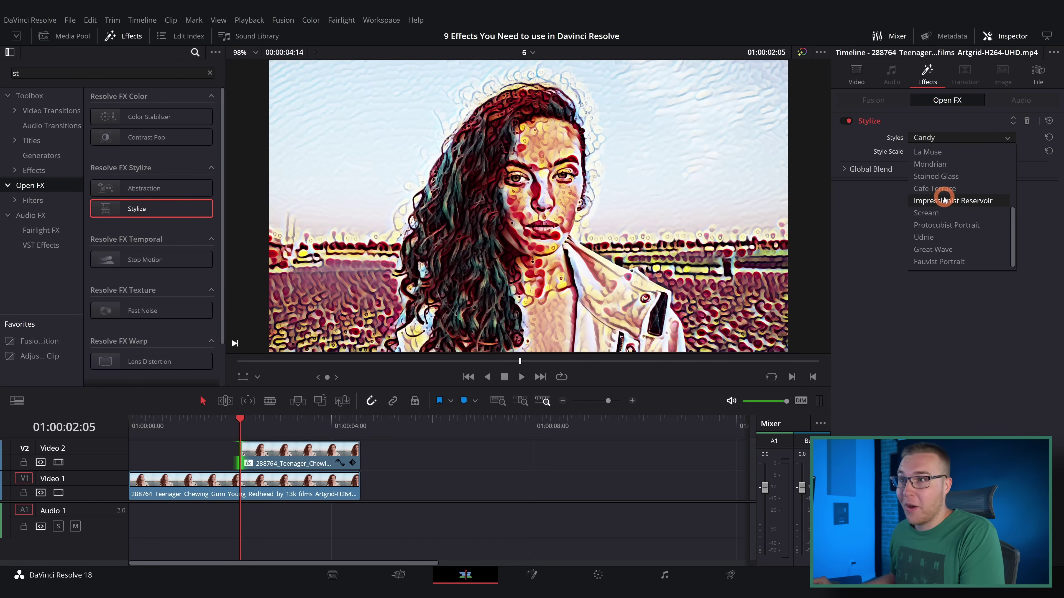
- Try Protocubist Portrait, Udnie, Great Wave and Fauvist Portrait styles, settle on Mondrian, and shift the copy 12 frames
left_click(944, 223)
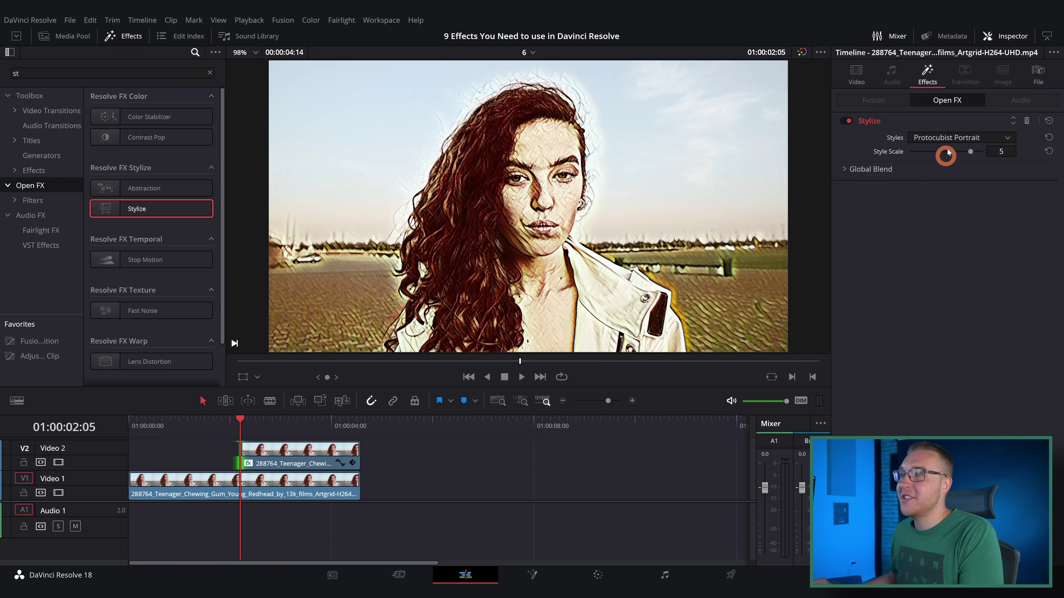
left_click(929, 237)
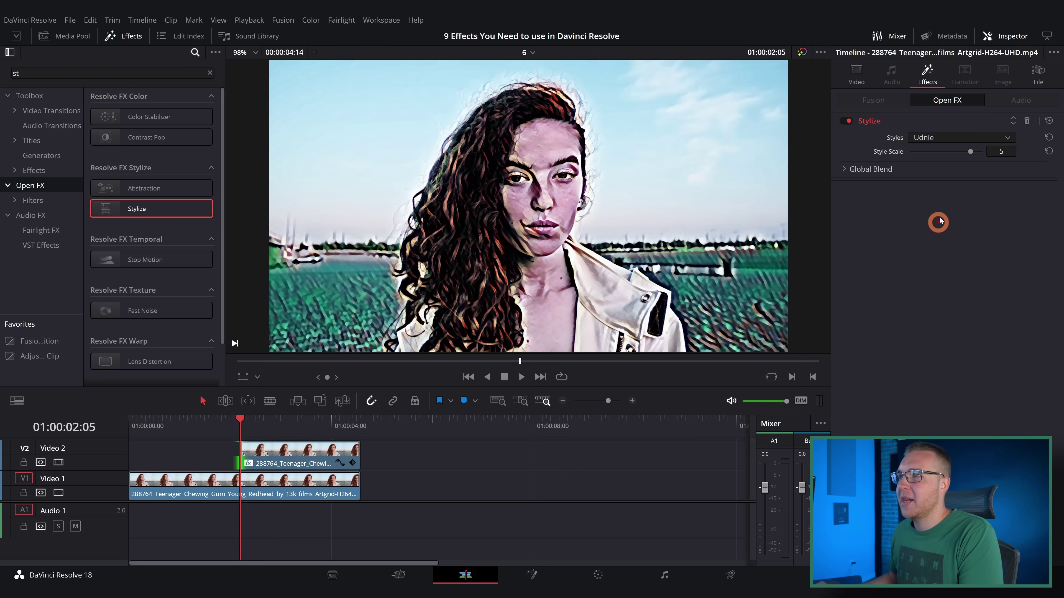
left_click(938, 249)
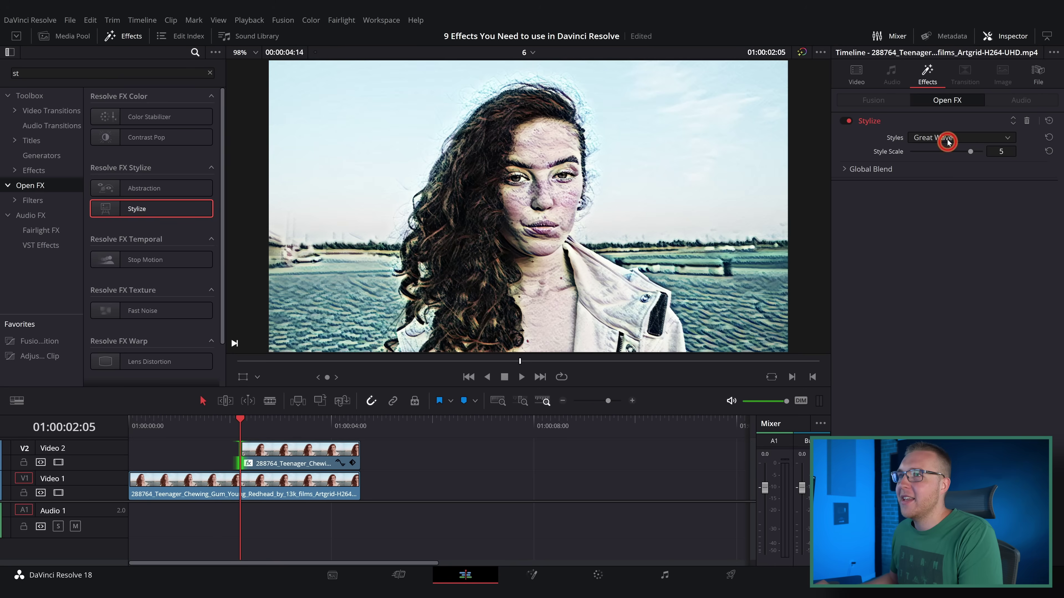
left_click(930, 263)
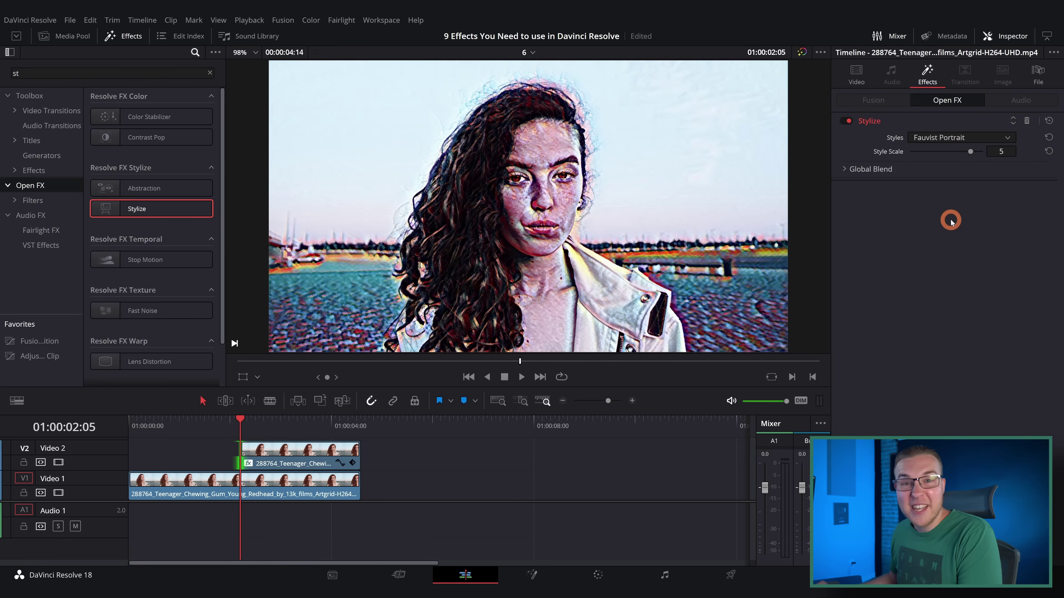
left_click(945, 167)
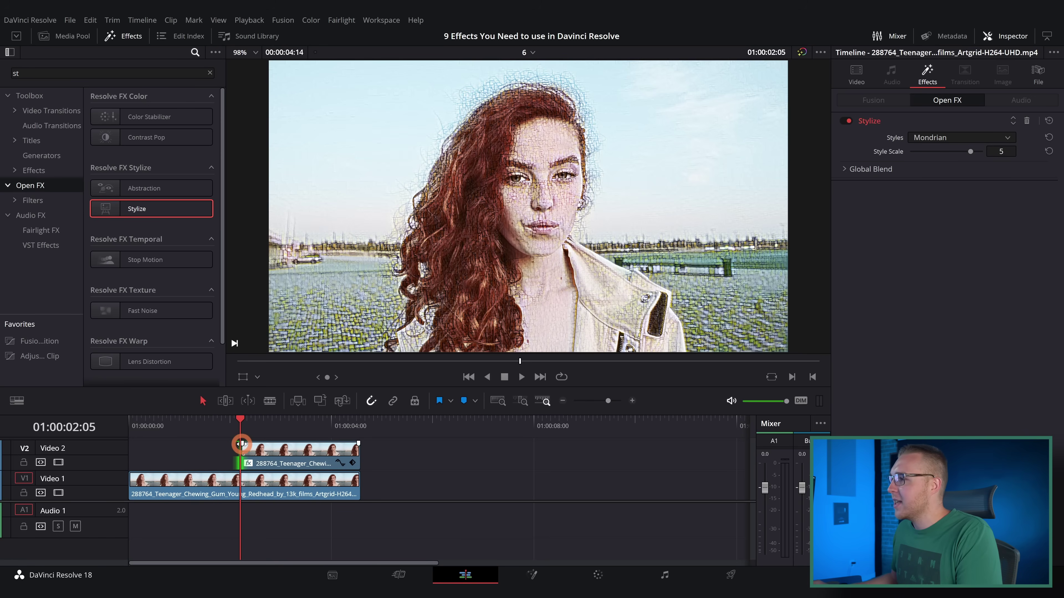
left_click_drag(268, 448, 207, 432)
- Lower the Video 2 copy's Stylize Blend to 0.488 and scrub to preview it
key("space")
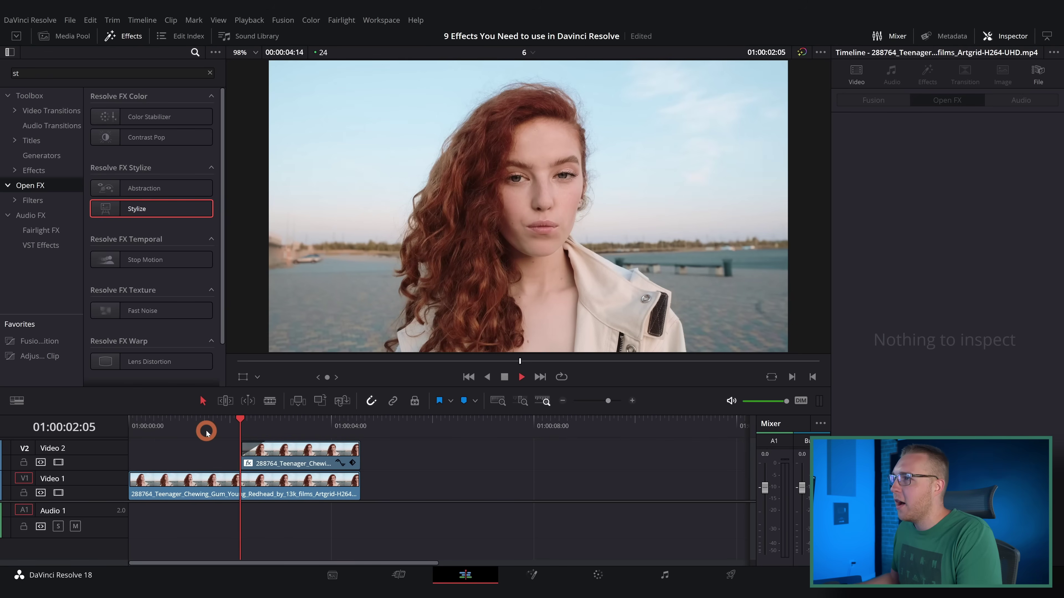
left_click(311, 460)
key("space")
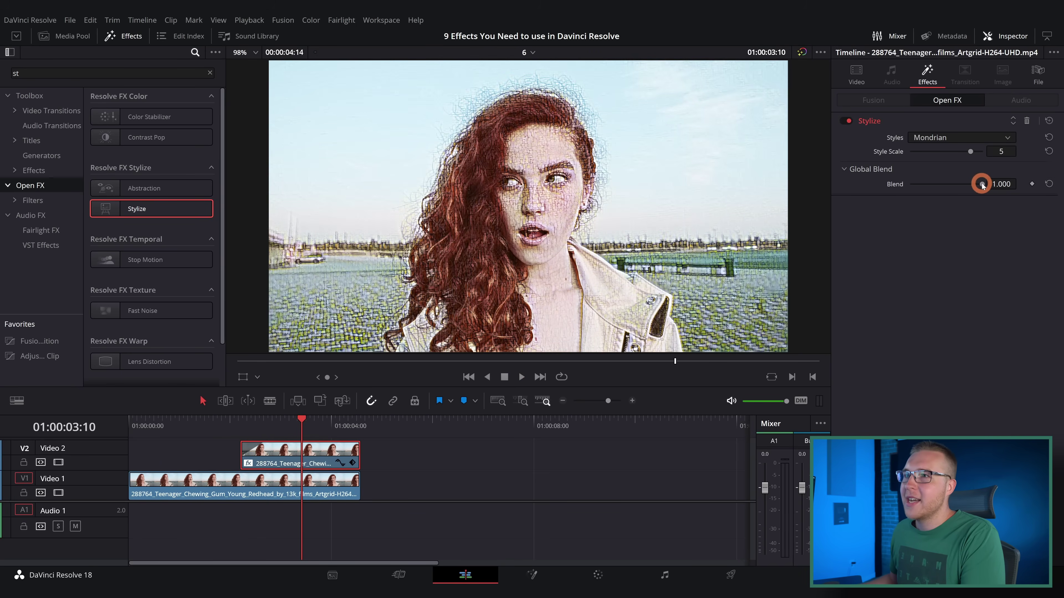
left_click_drag(968, 186, 946, 185)
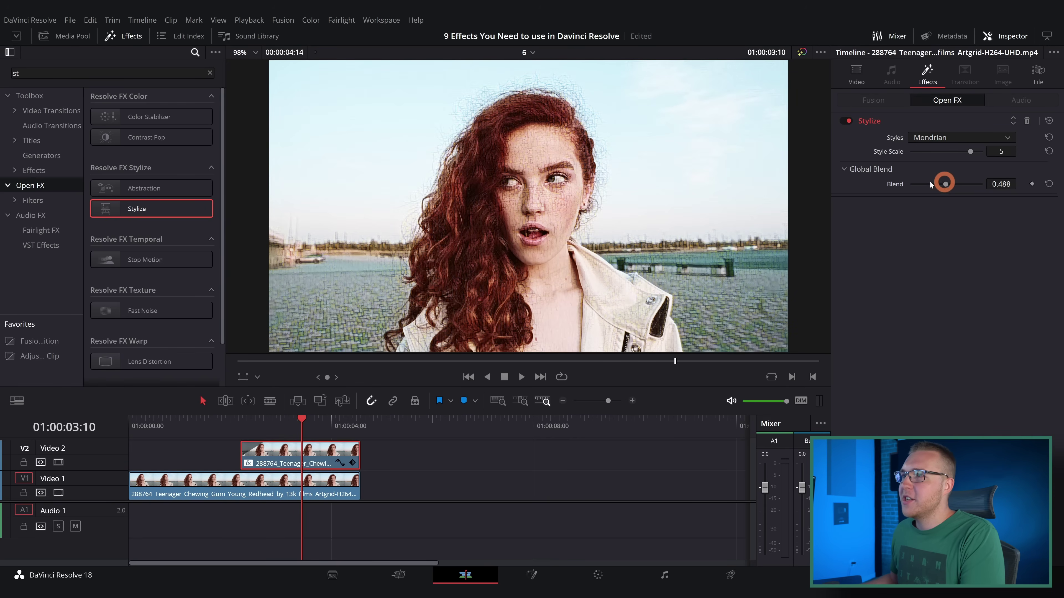
mouse_move(300, 425)
left_mouse_down()
mouse_move(321, 423)
mouse_move(239, 424)
mouse_move(290, 423)
left_mouse_up()
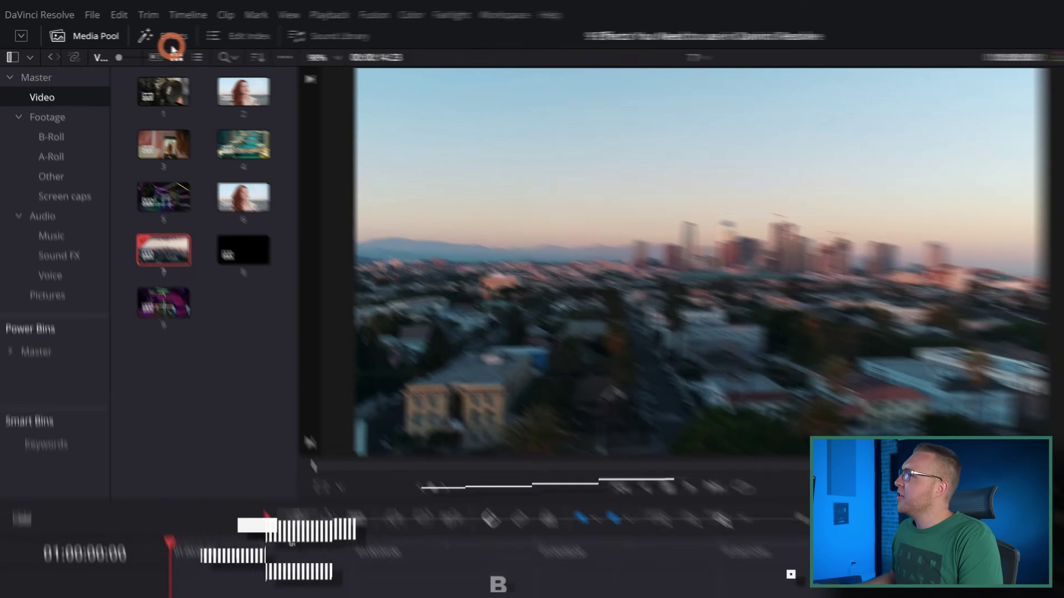
left_click(193, 42)
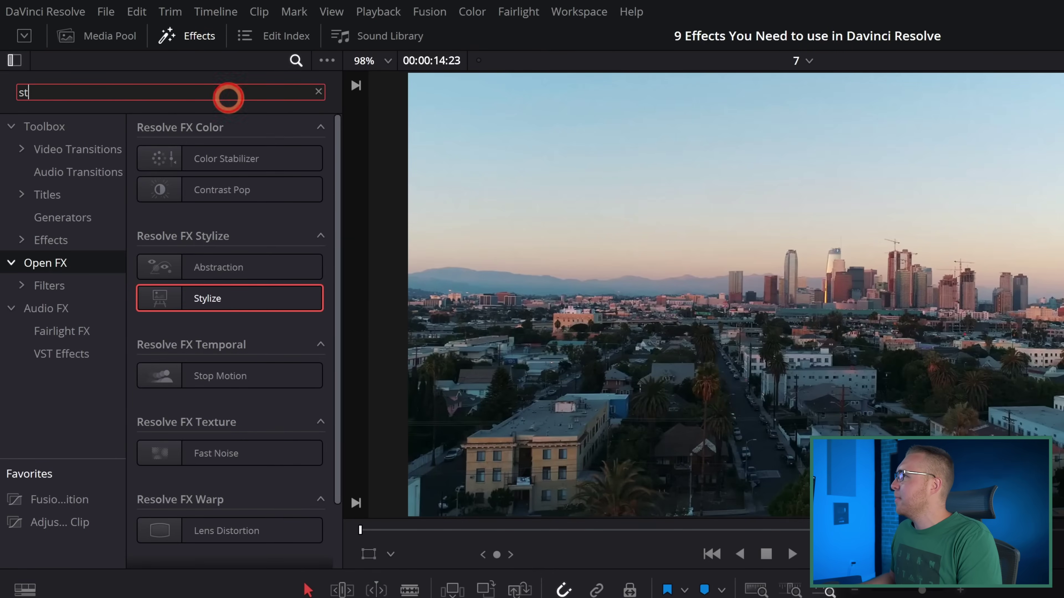
- Search the effects for 'mirror' and apply Mirrors to the drone cityscape clip
key("BackSpace")
key("BackSpace")
type("mirror")
left_click_drag(205, 158, 284, 597)
left_click_drag(189, 488, 190, 491)
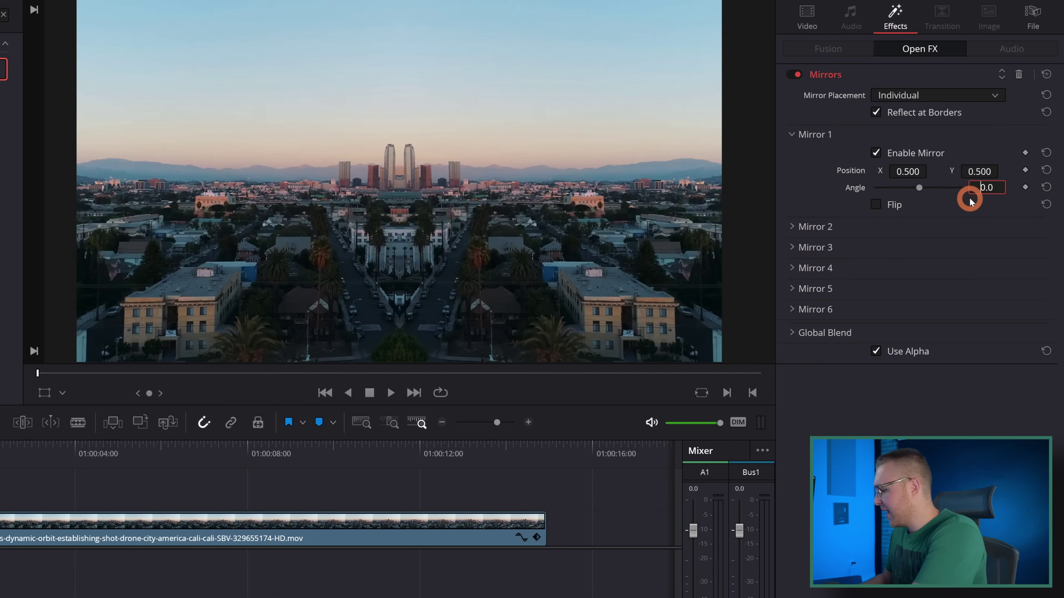
- Set the Mirror 1 Angle to -90 and raise Position Y to 0.713
type("9")
key("Return")
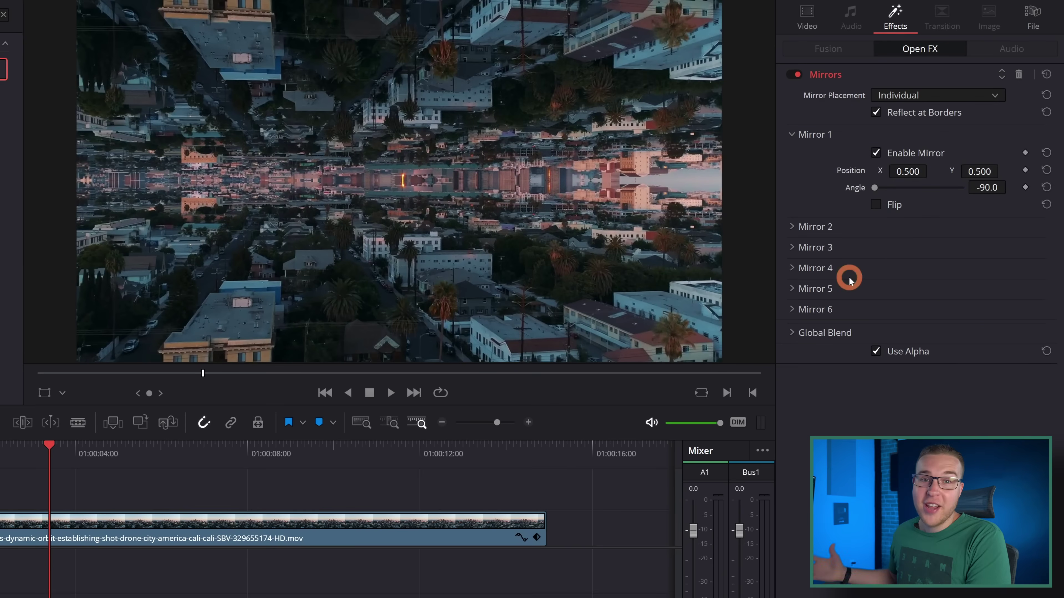
left_click_drag(962, 171, 1057, 171)
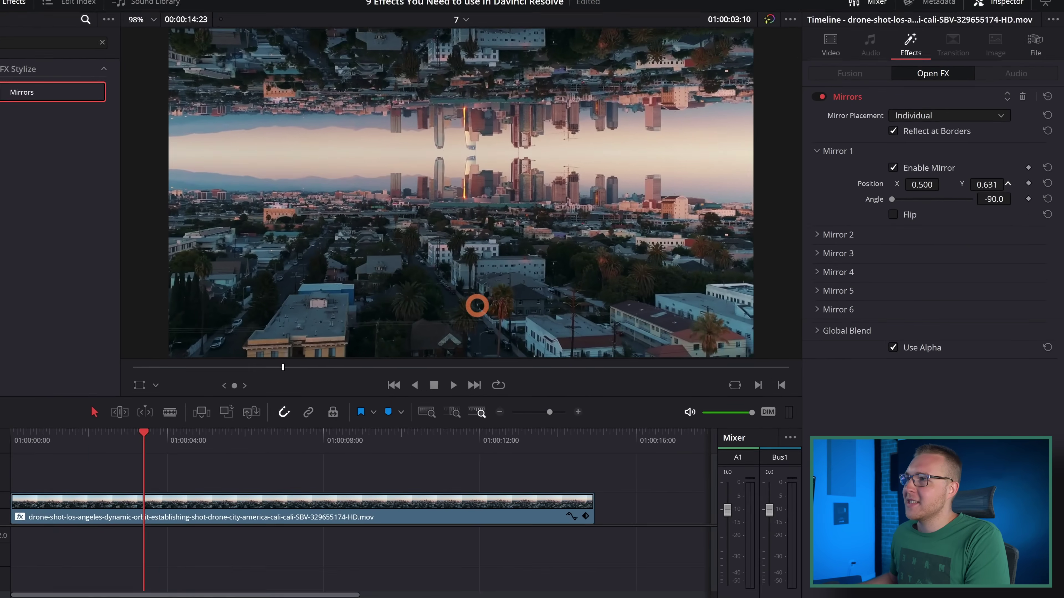
left_click_drag(477, 306, 535, 305)
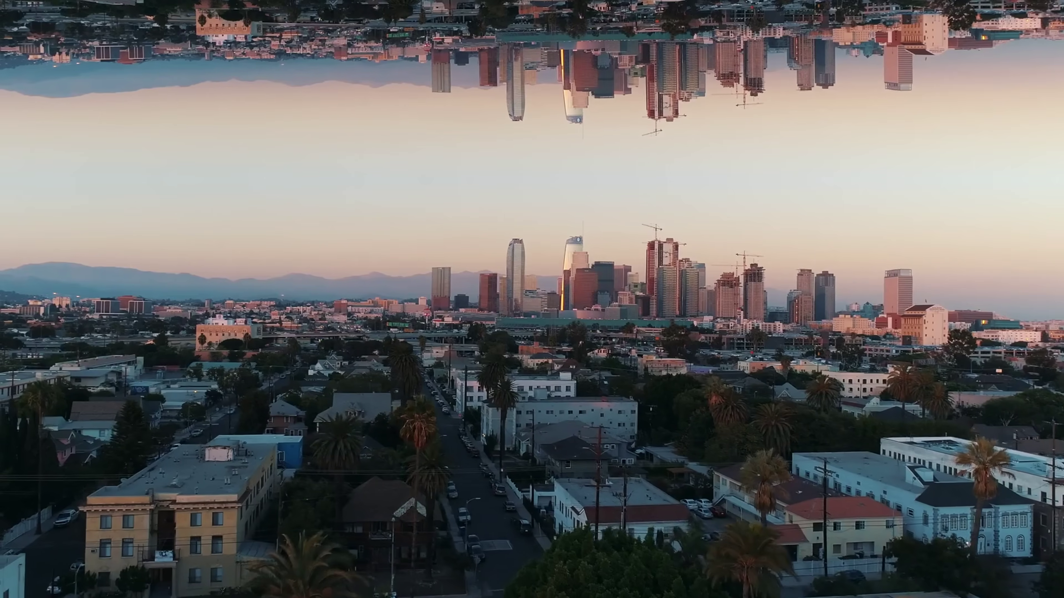